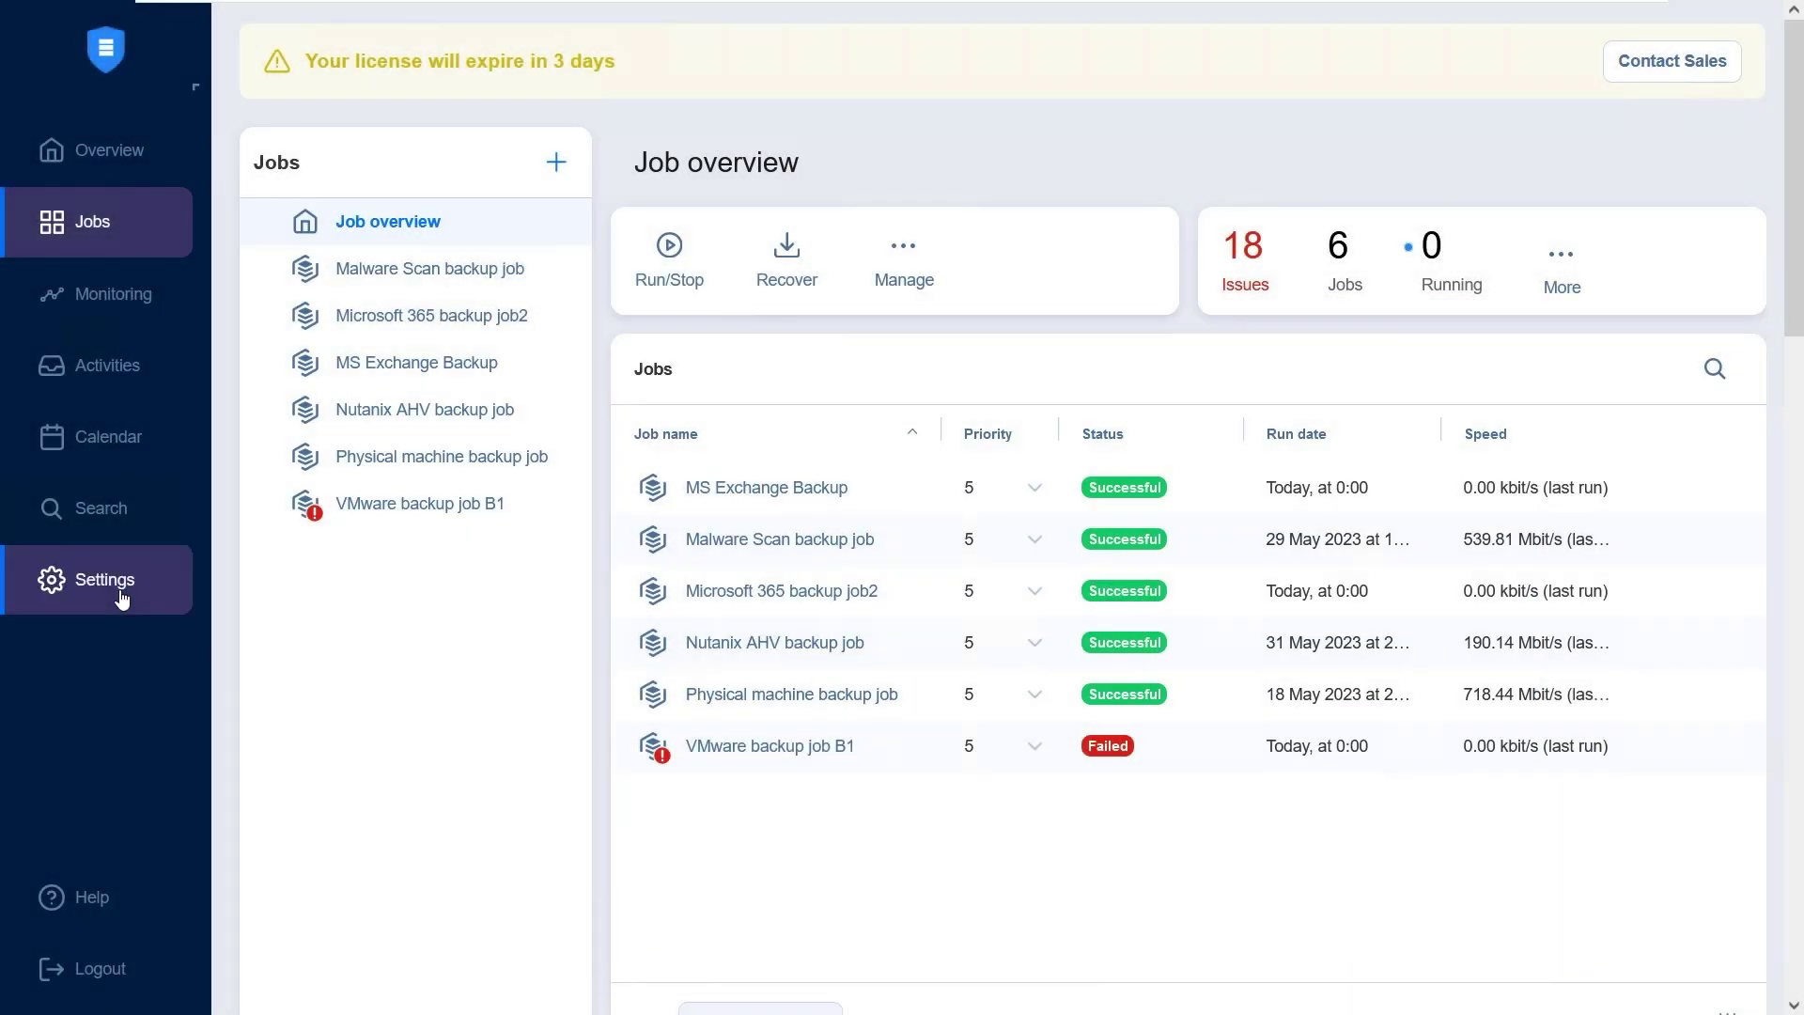
Go to the Scan Servers list under Settings > Inventory
click(64, 583)
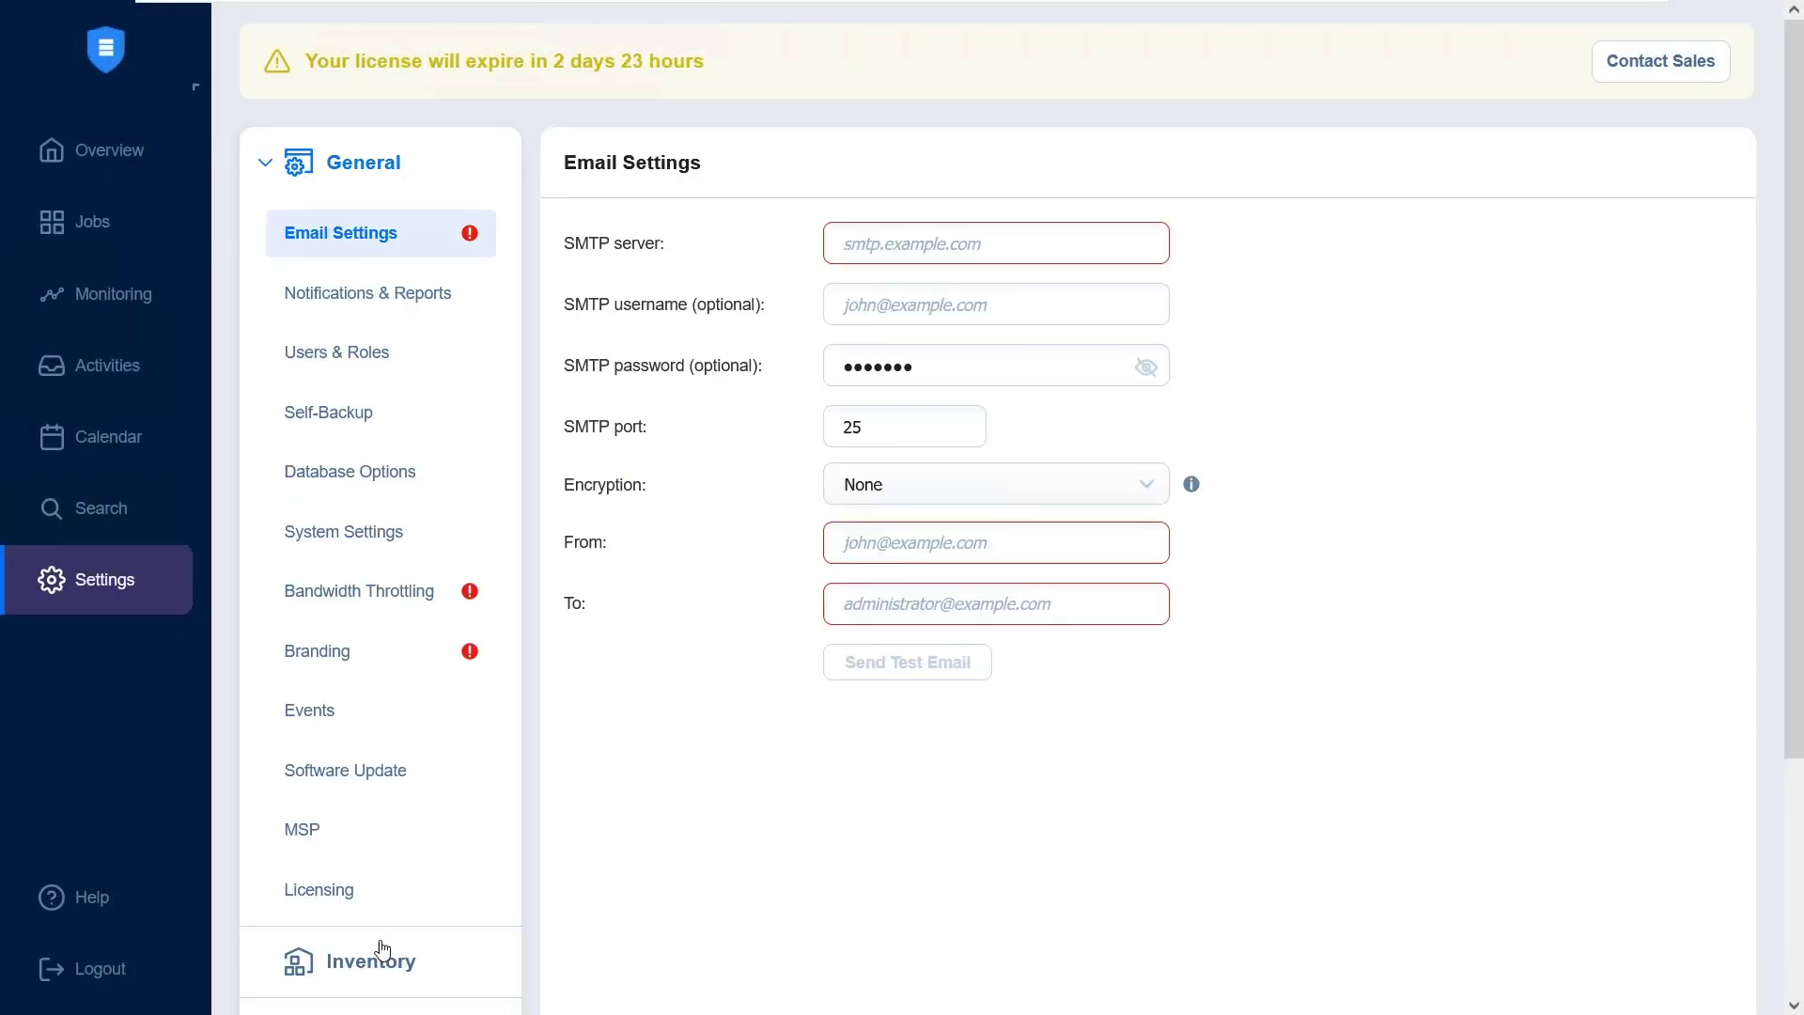
click(385, 957)
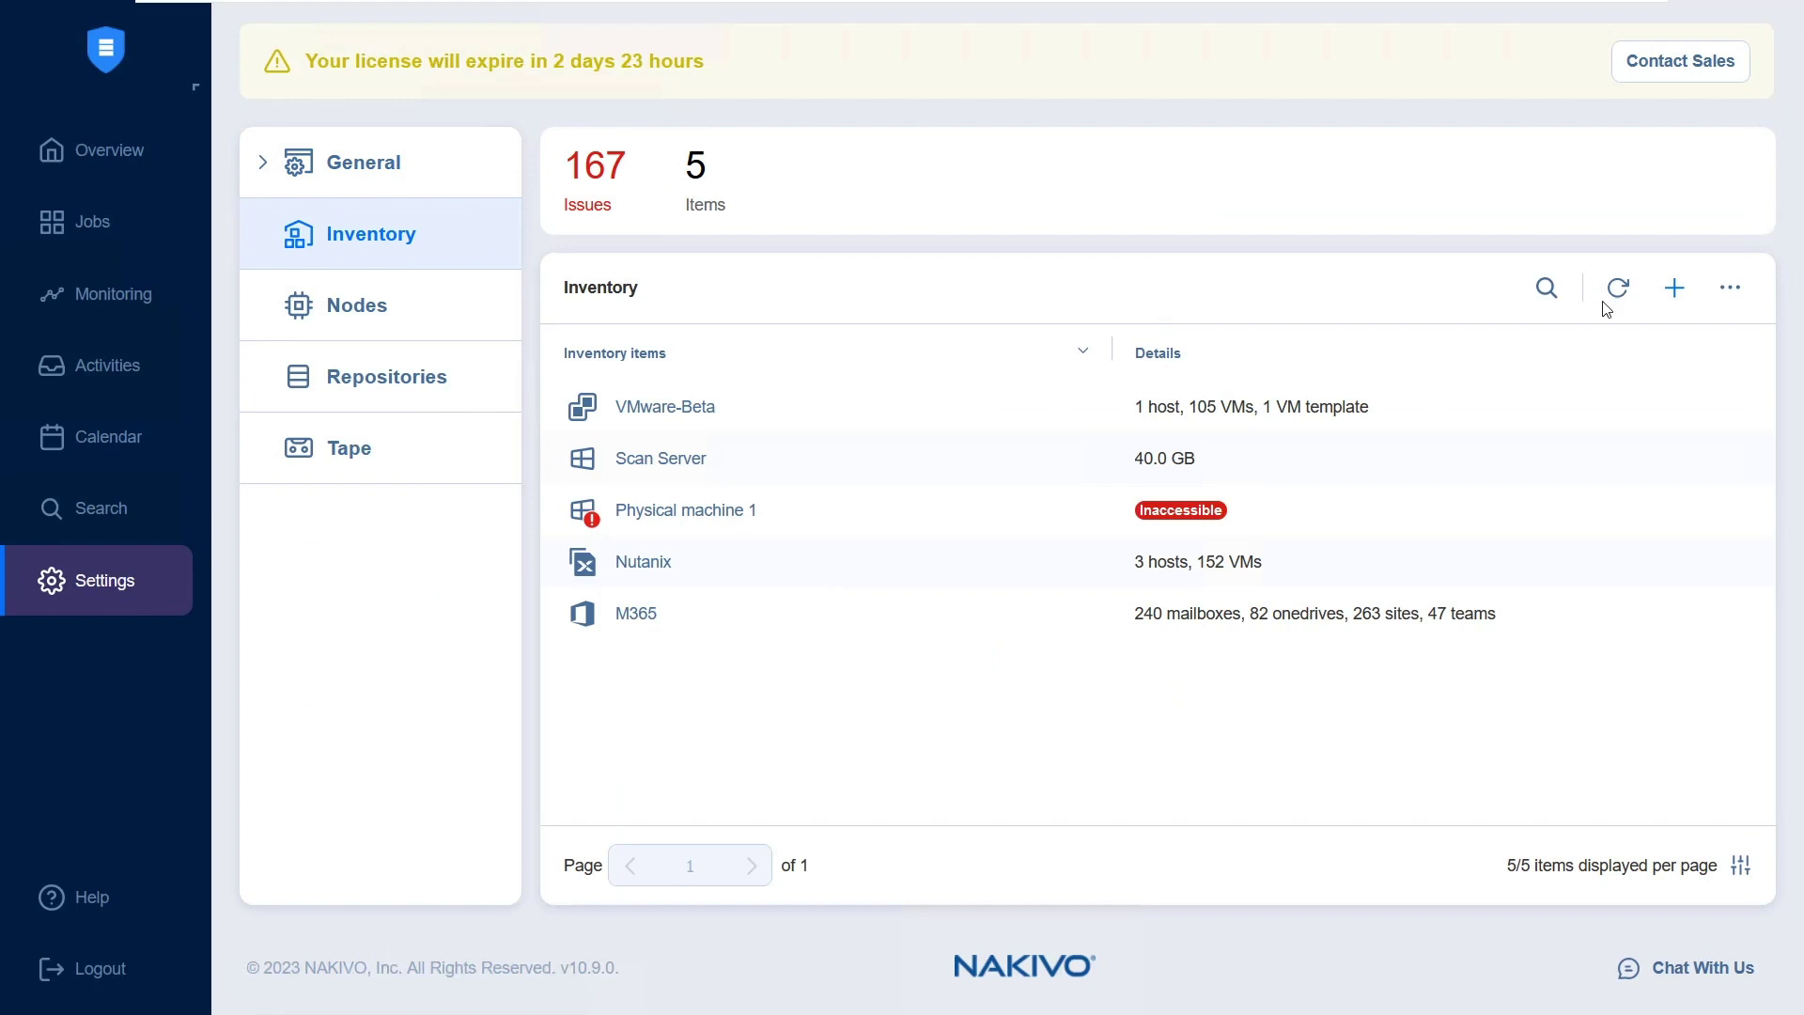
click(1730, 288)
click(1654, 552)
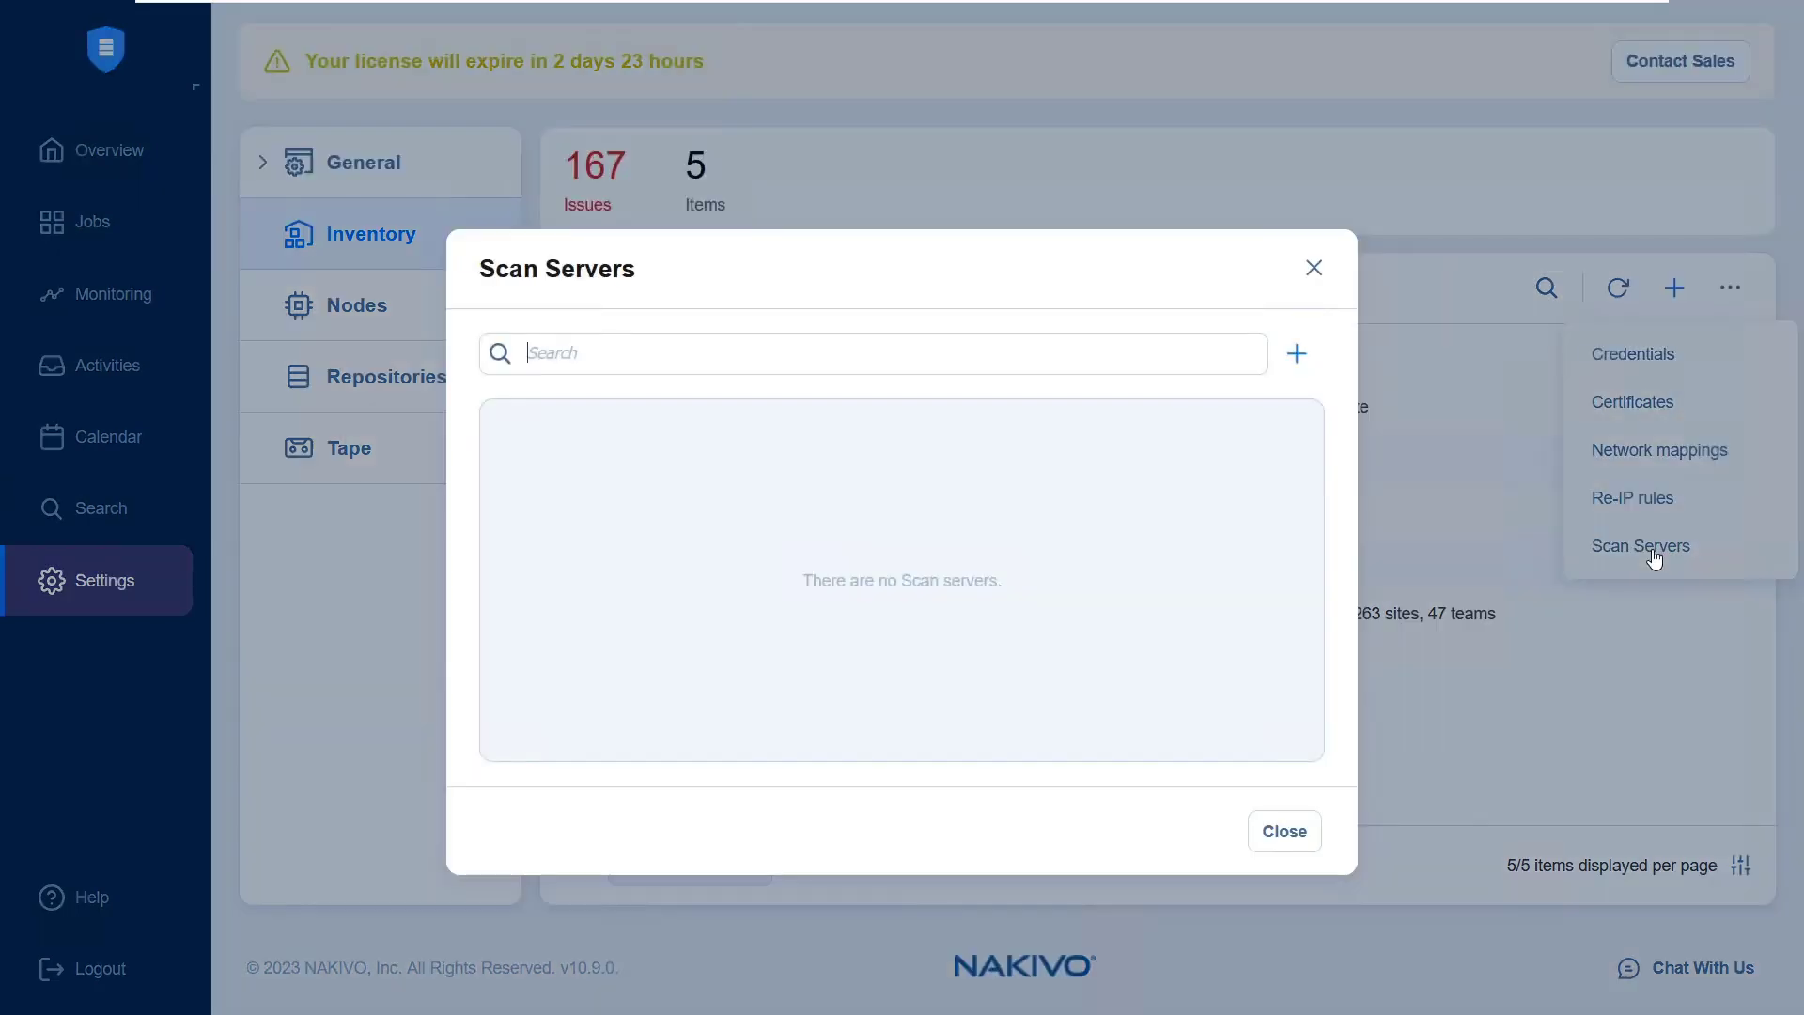
Add scan server 'Scan Server' at 10.30.50.60 with Administrator credentials after a connection test
click(1296, 356)
text(Scan)
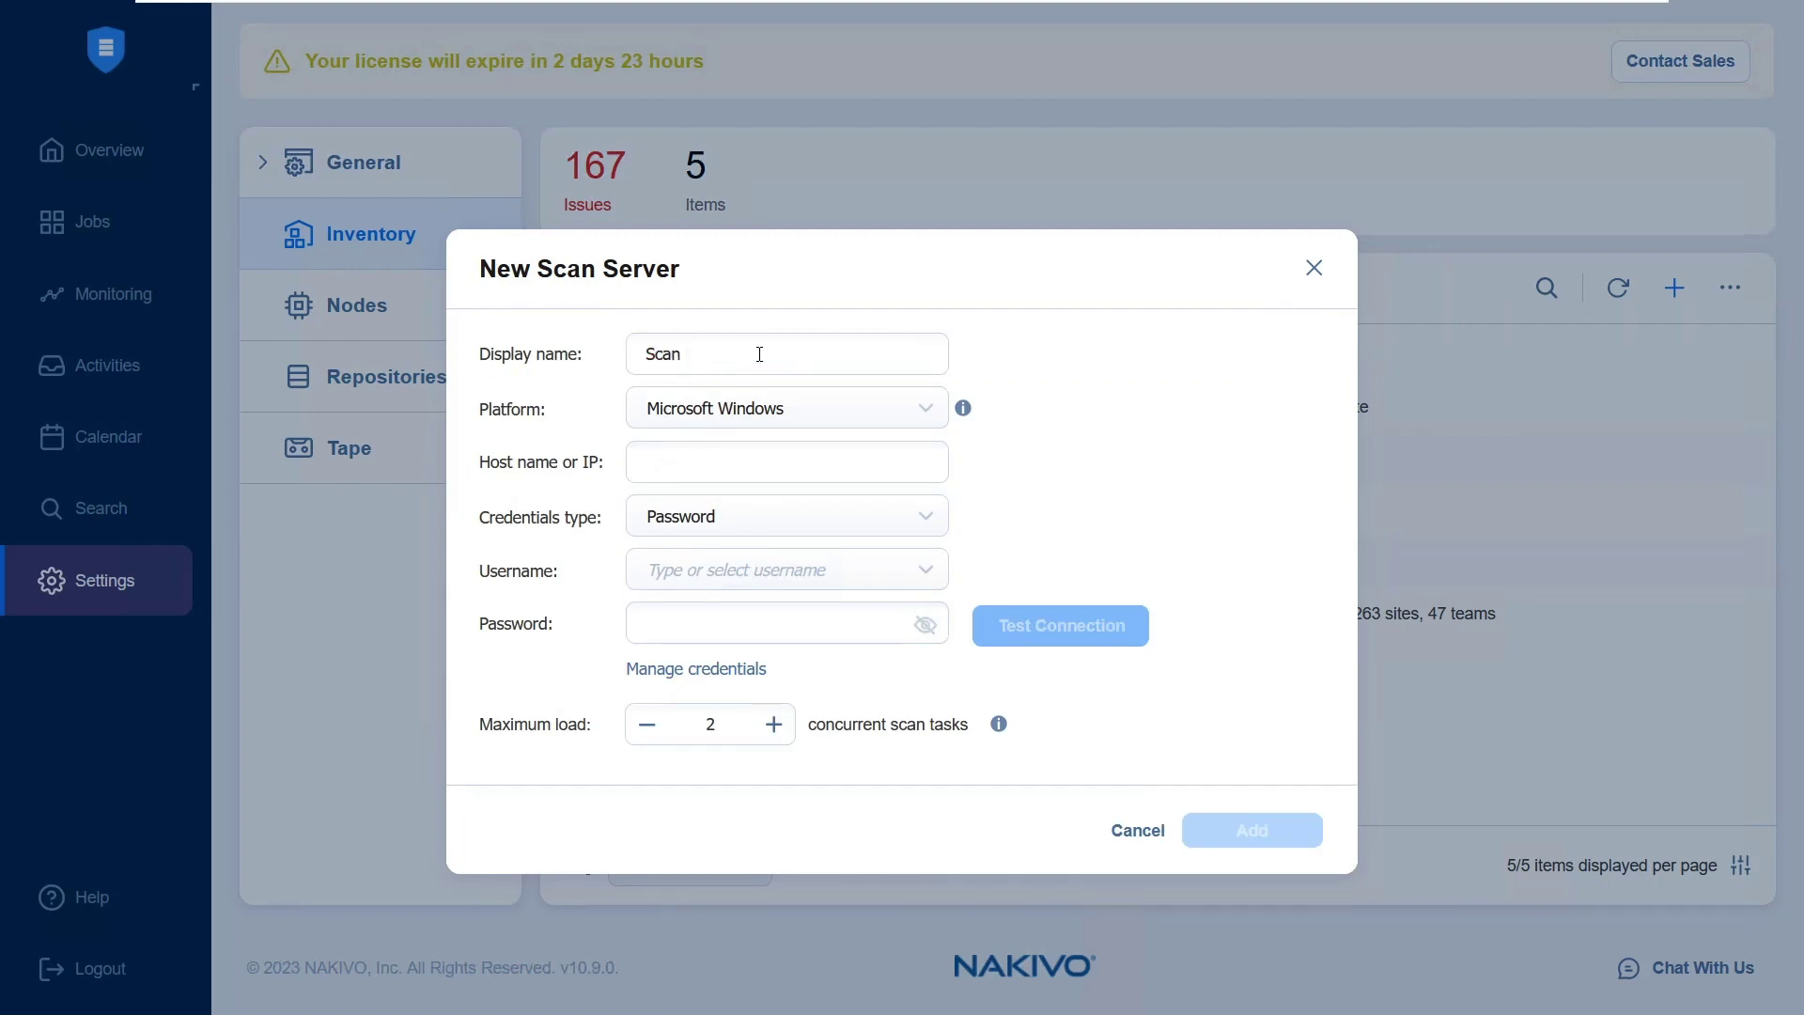
text( Serve)
text(10.30.50.60)
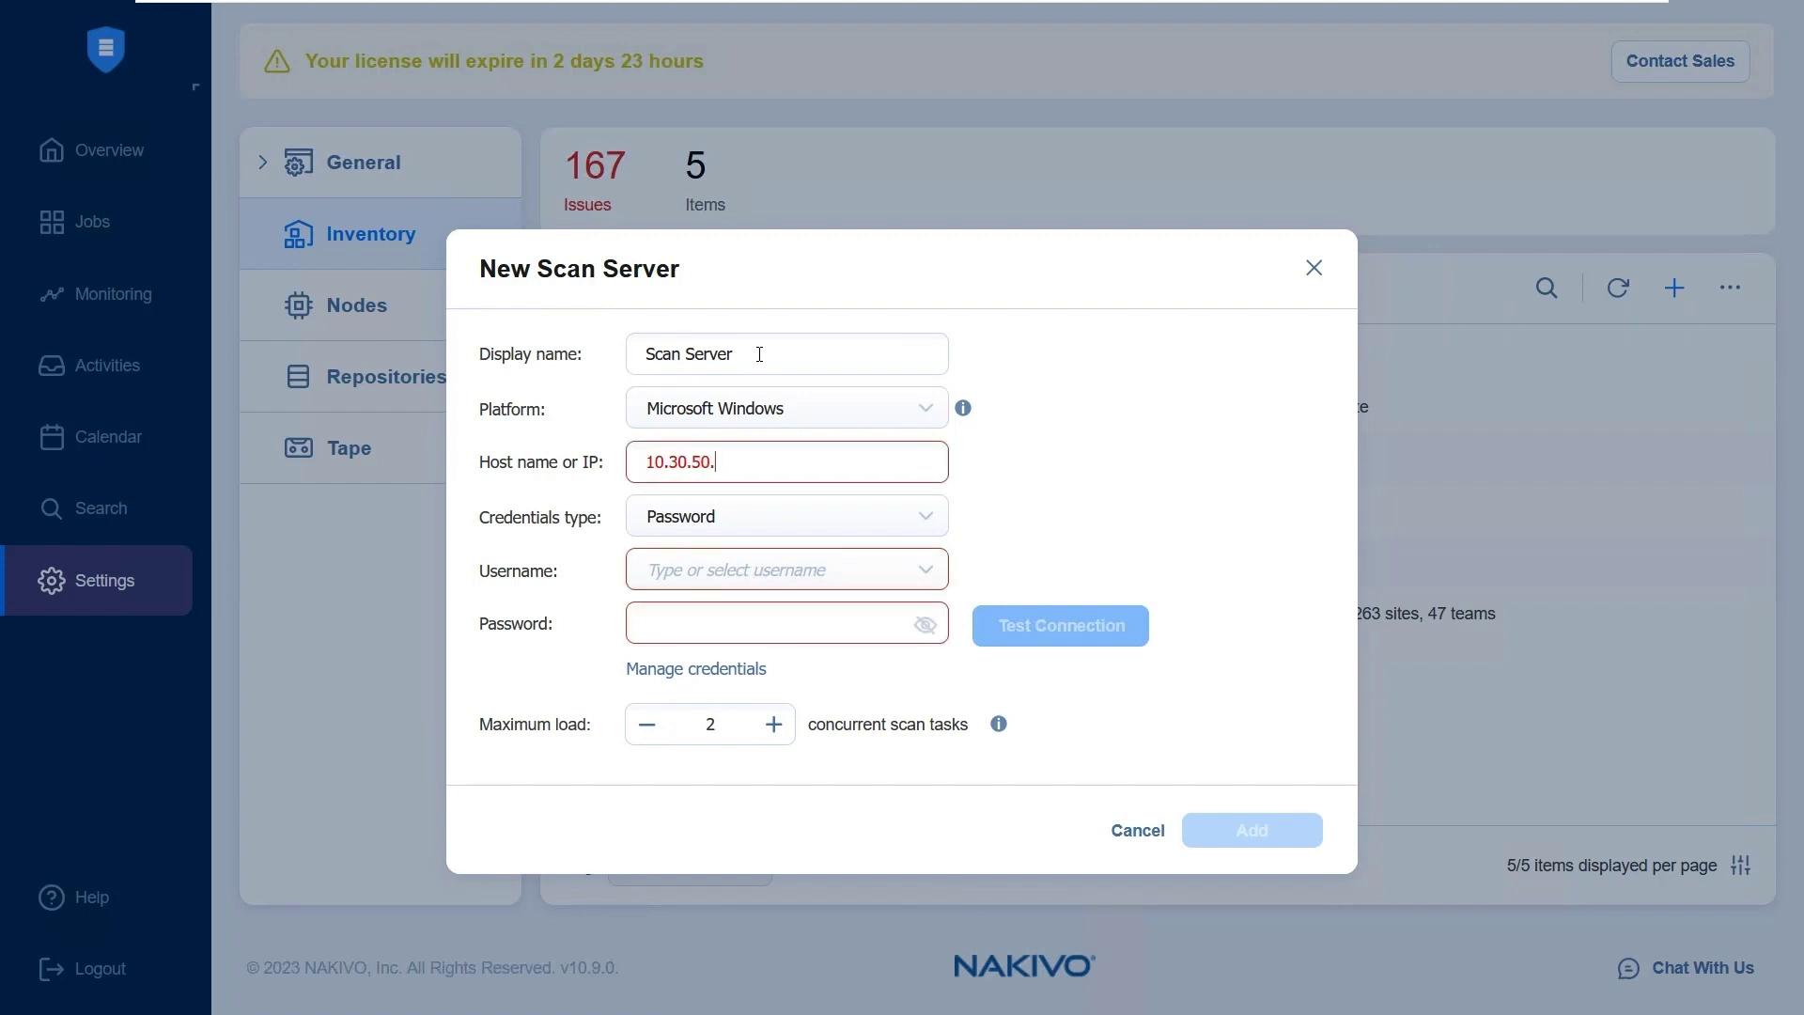
key(Tab)
text(Administrator)
key(Tab)
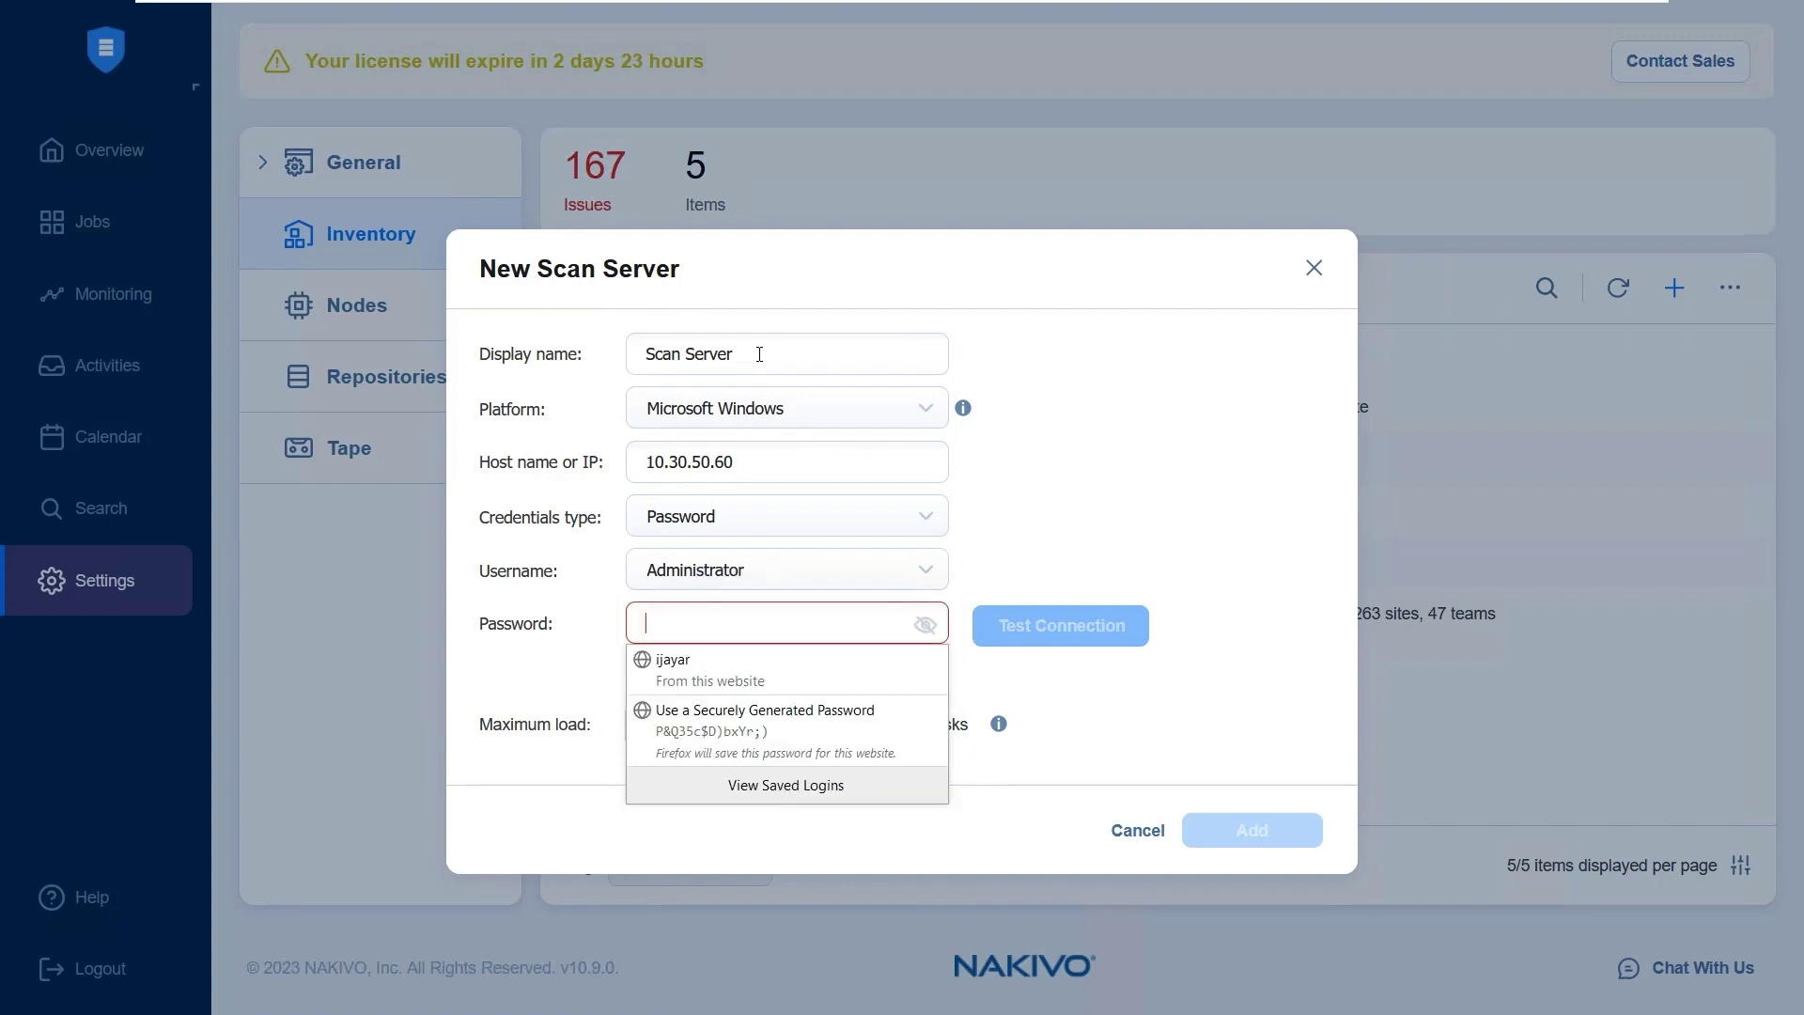
text(***********)
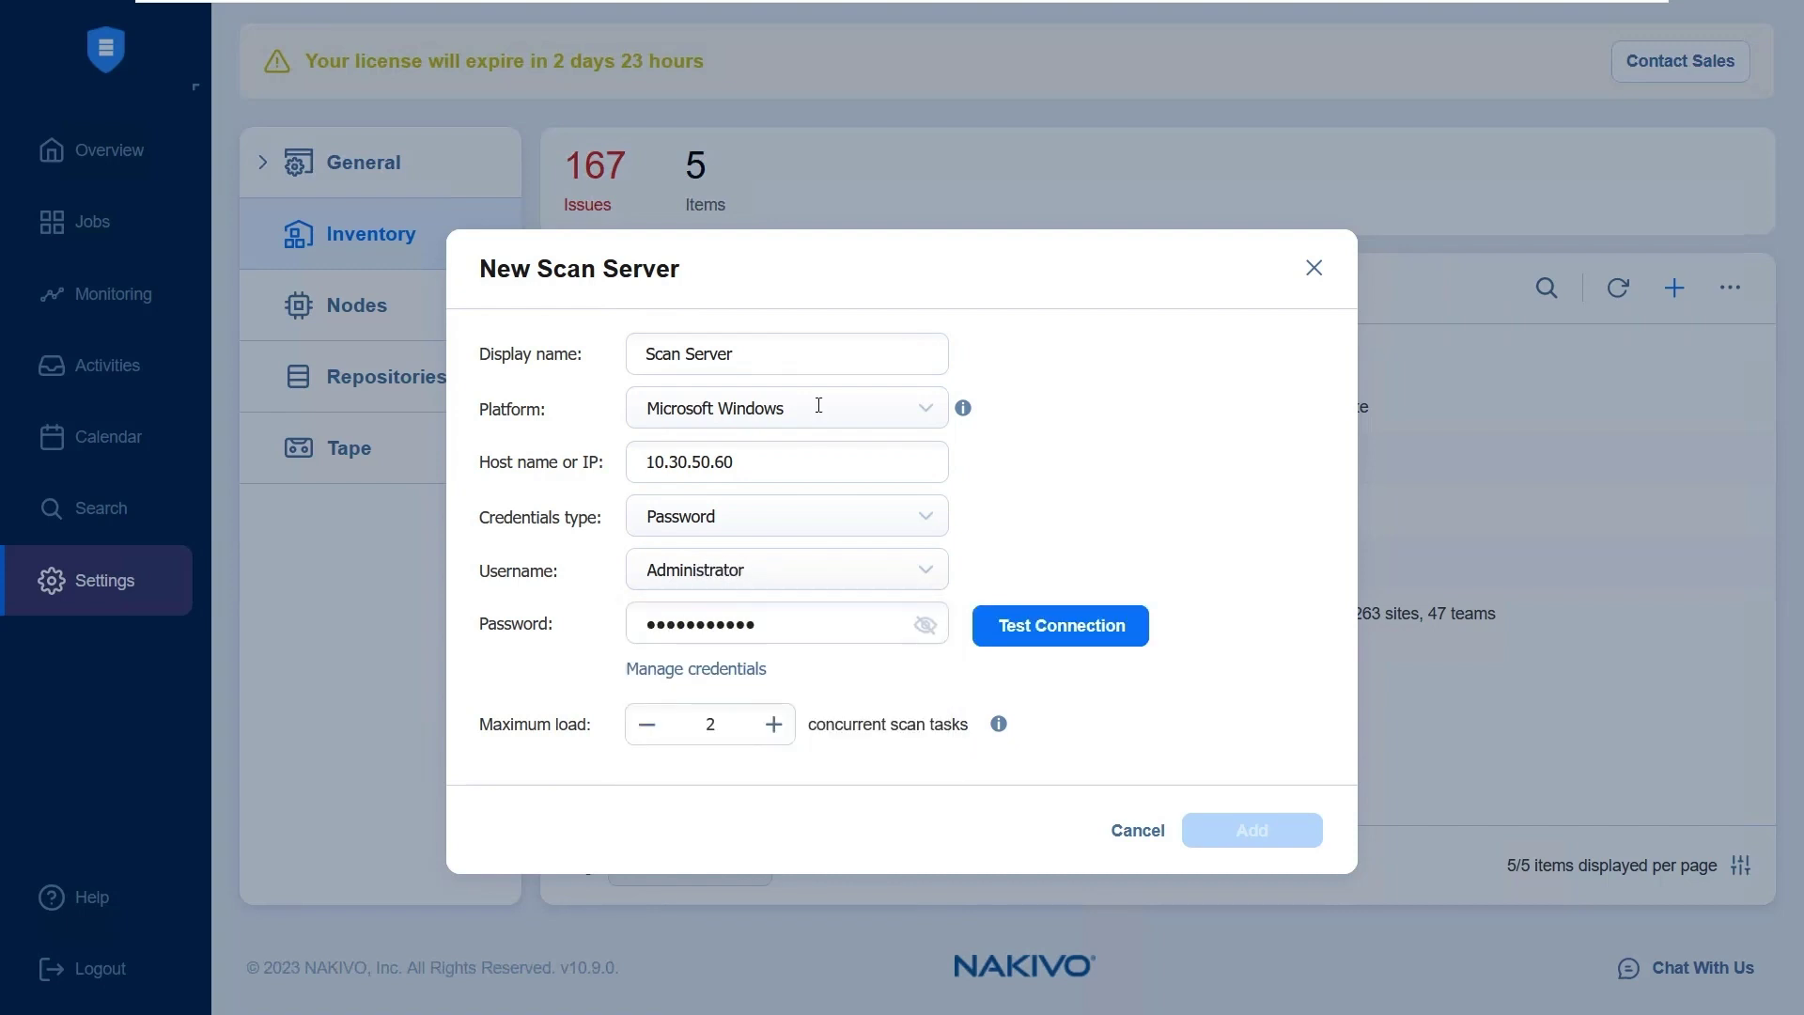
click(1068, 634)
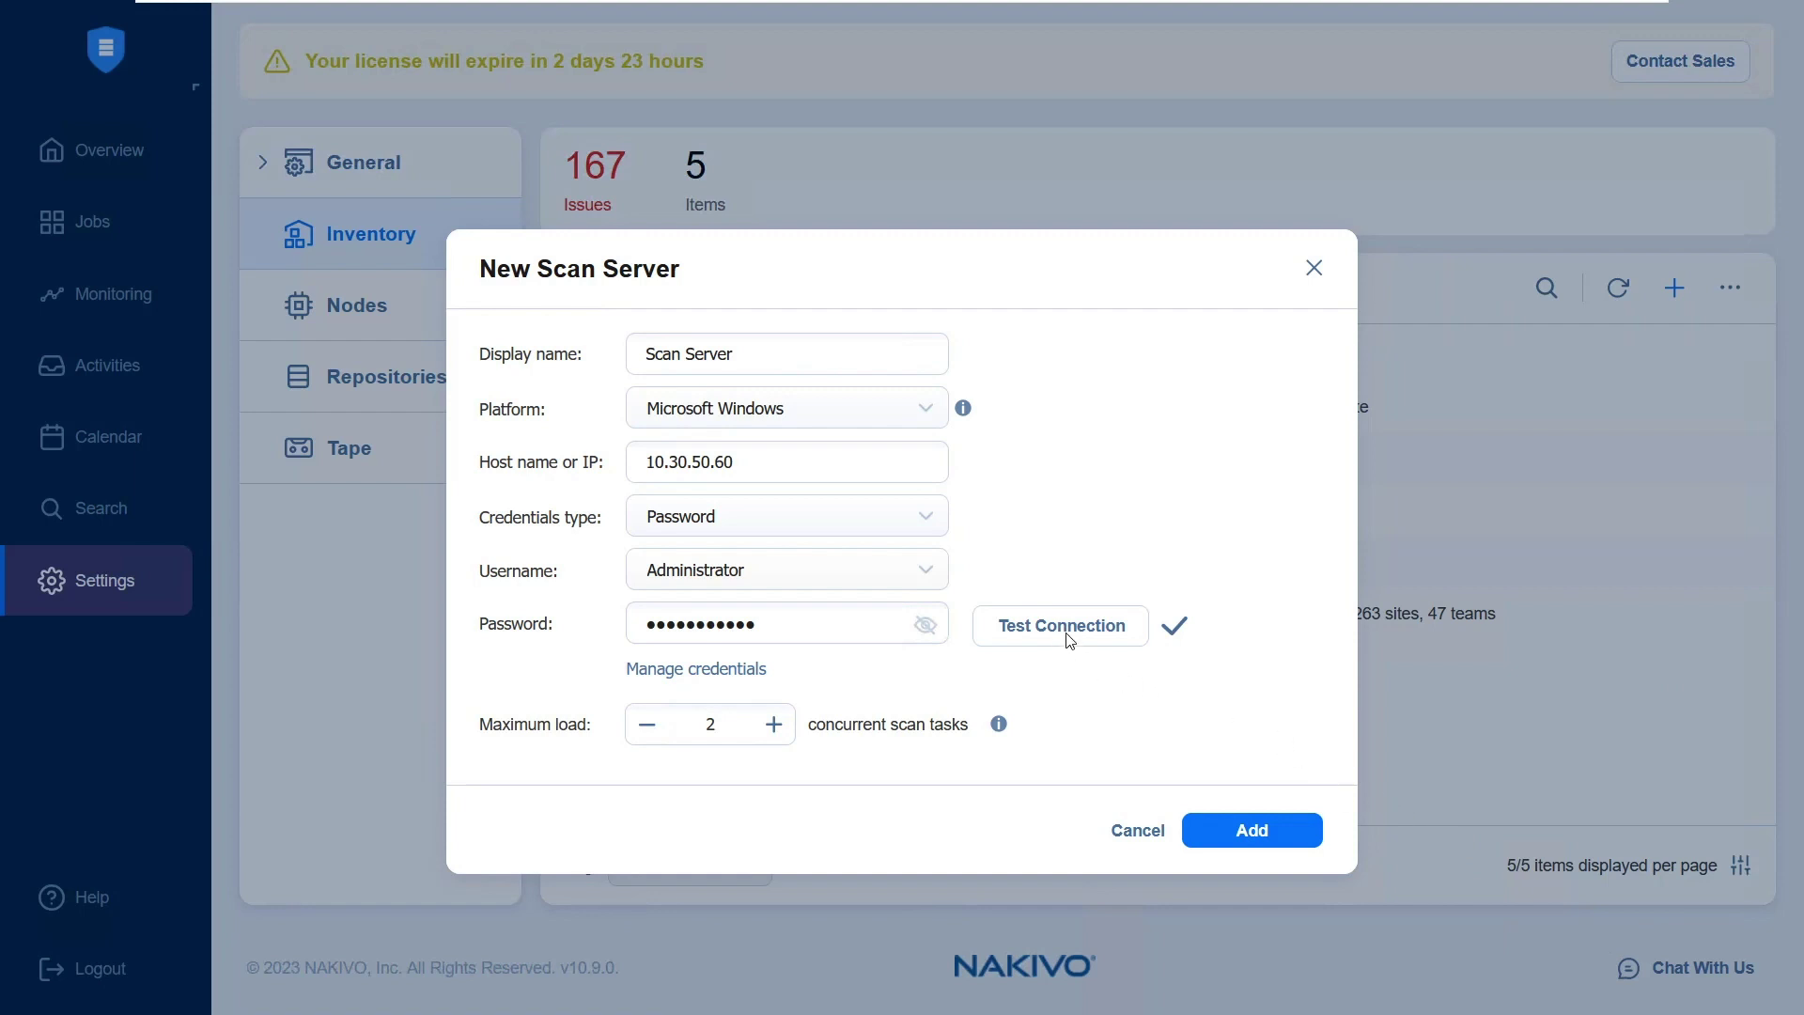
click(1251, 830)
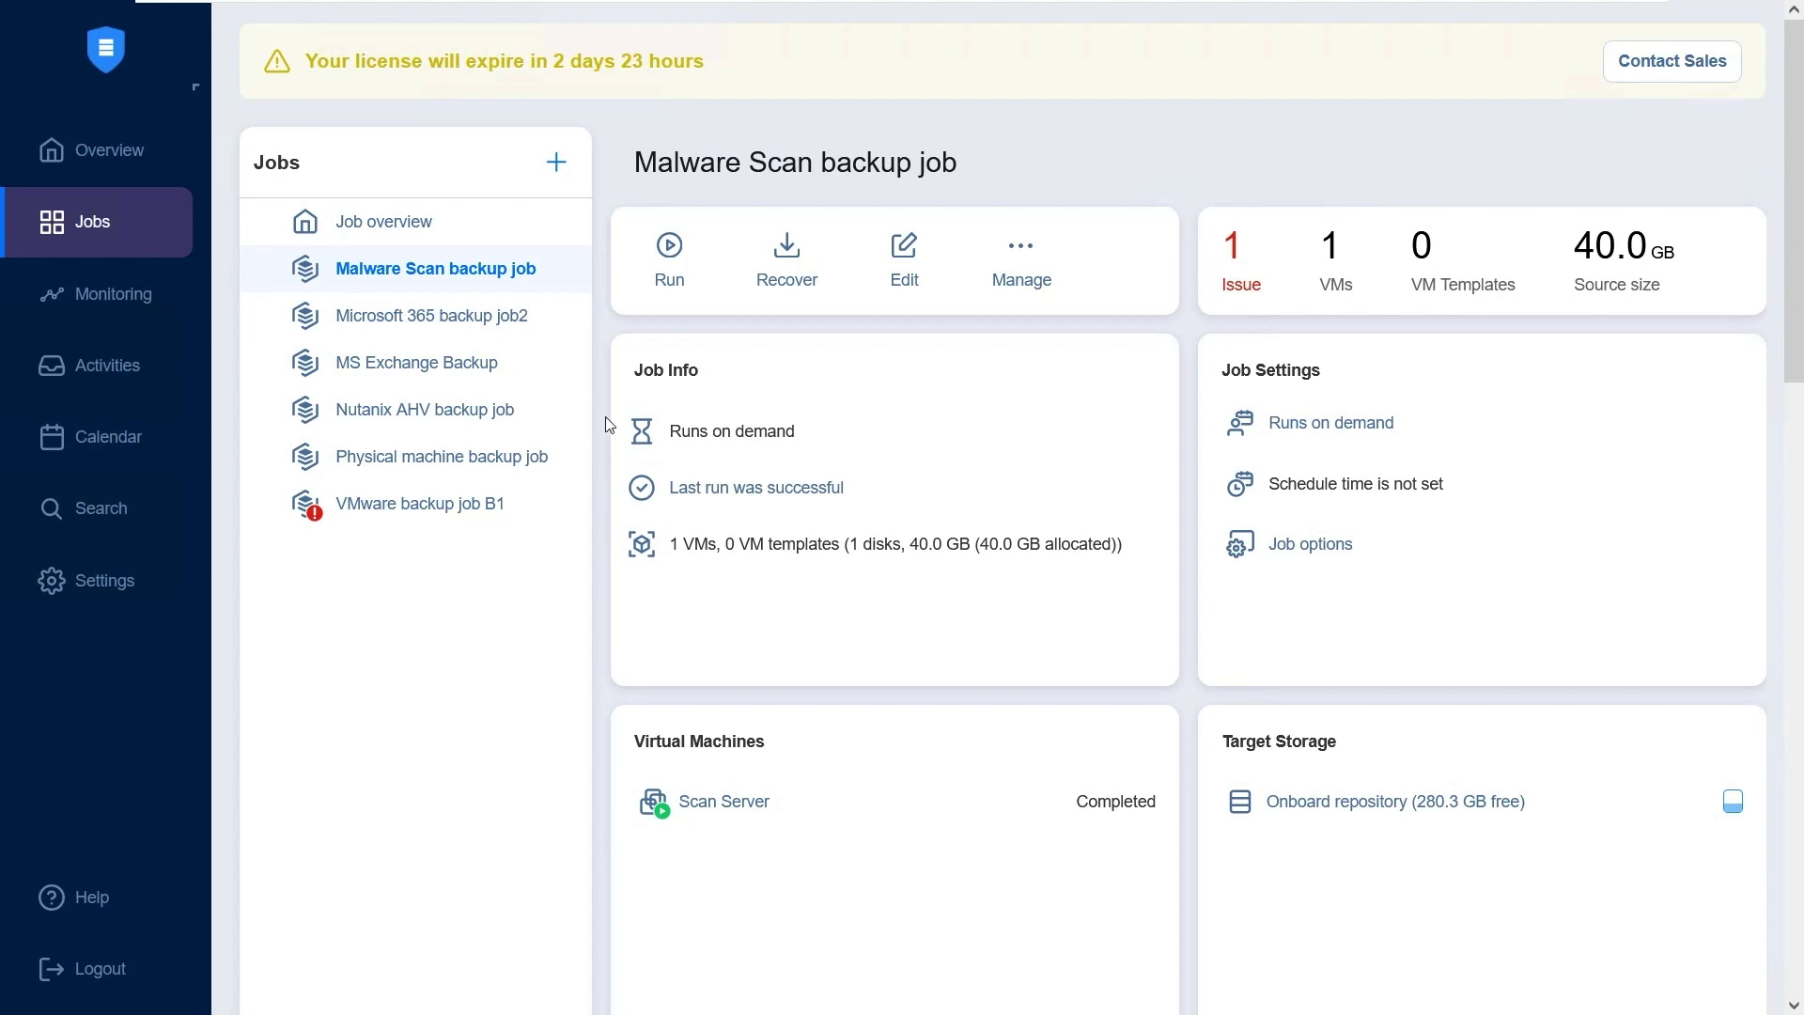
Start a full VM recovery from the Malware Scan backup job
click(784, 263)
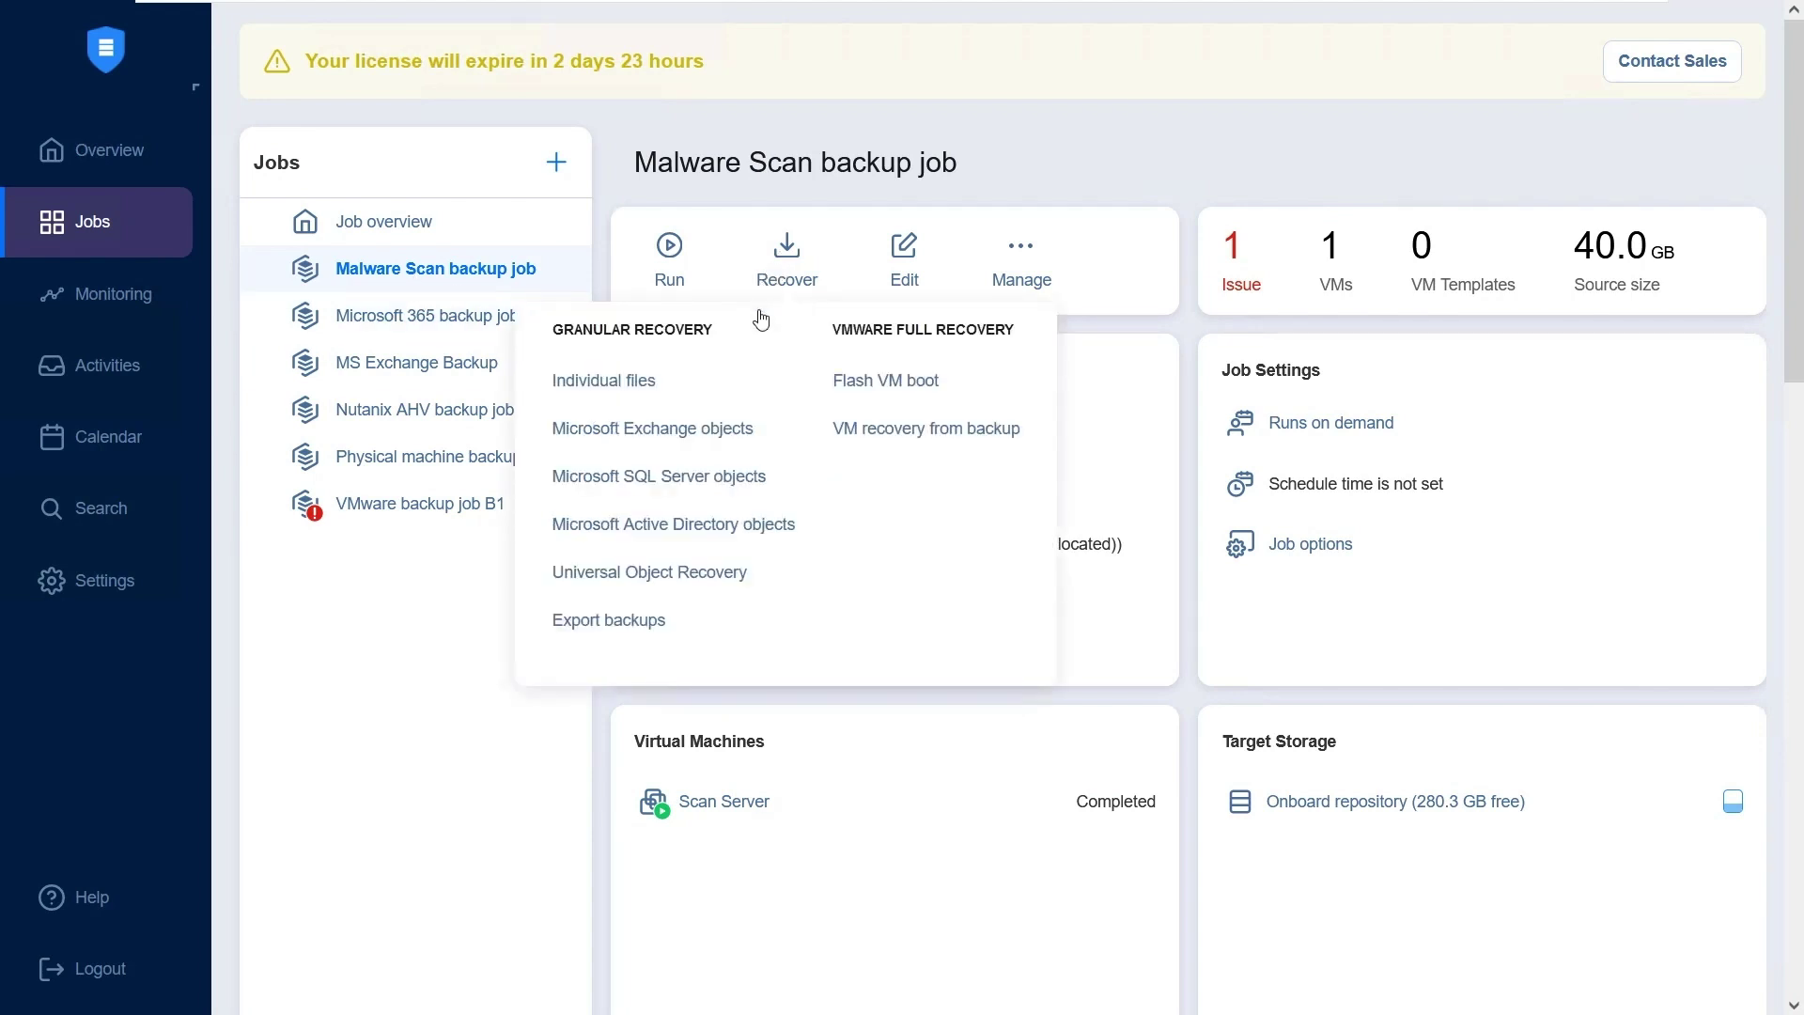
click(892, 446)
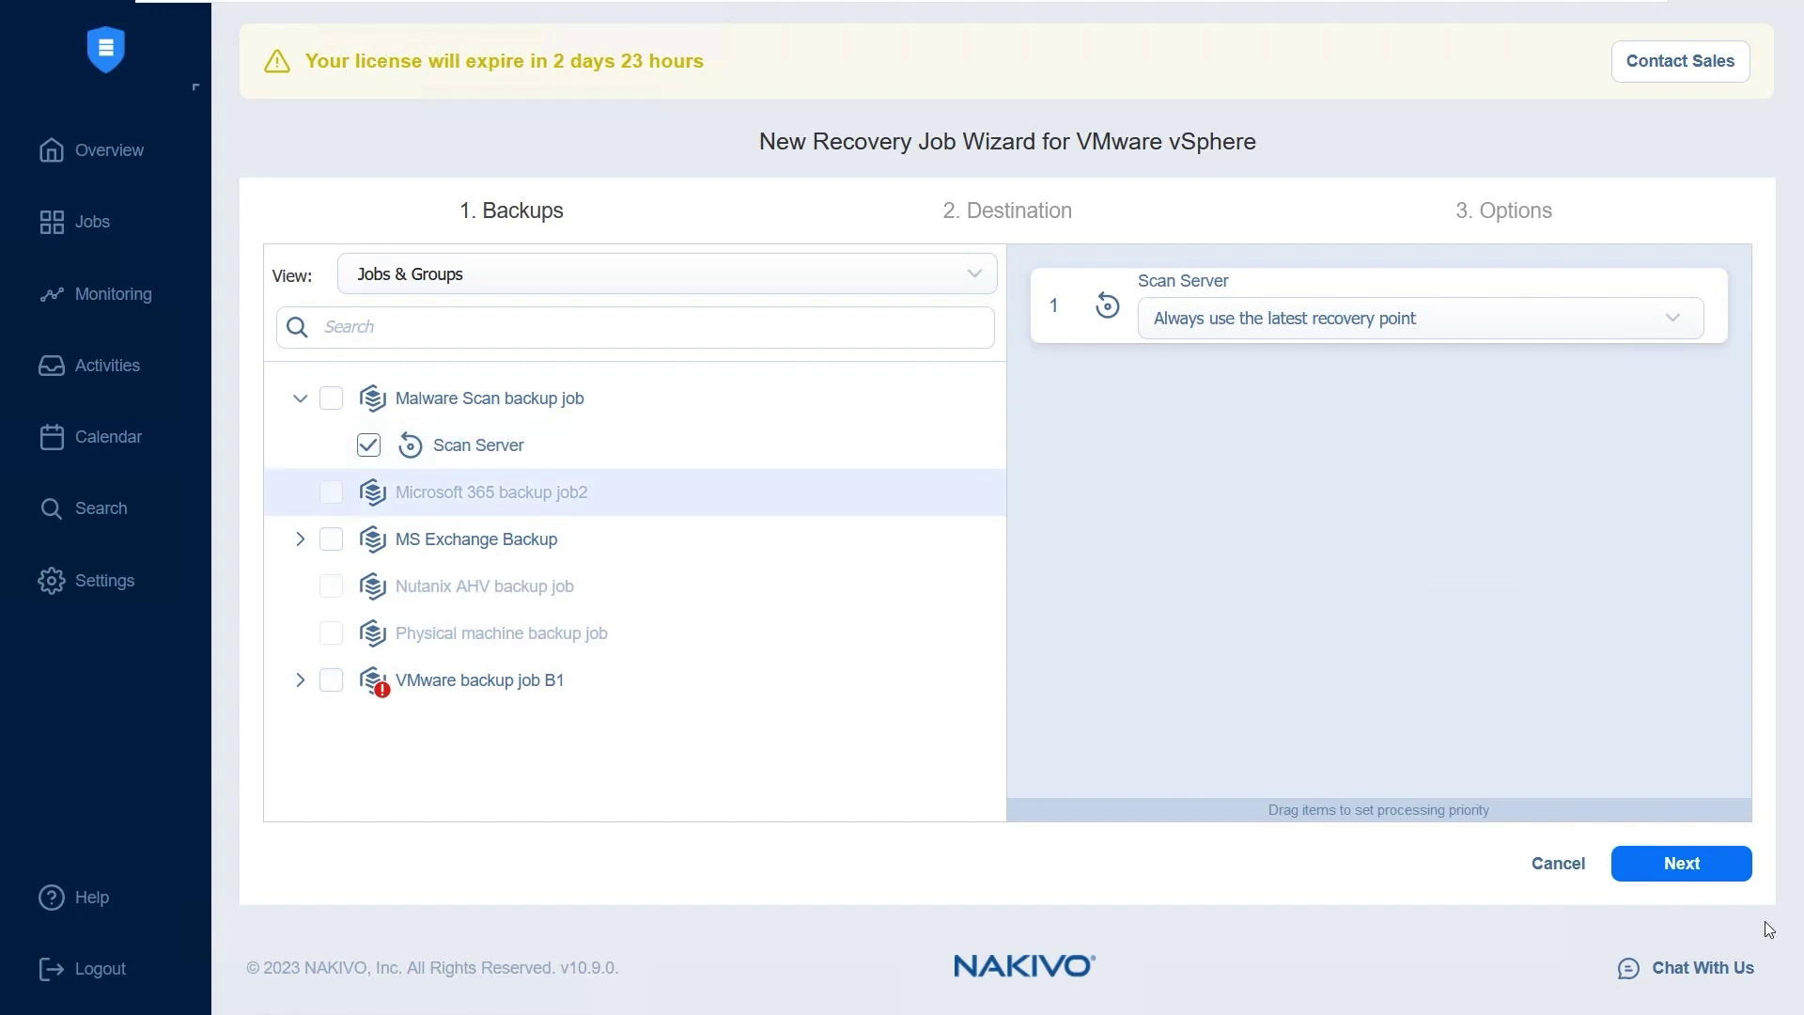
Target host 10.30.50.94, datastore 10.30.50.94-HDD-R10 and network 10.30.50.0, then continue to Options
click(1678, 864)
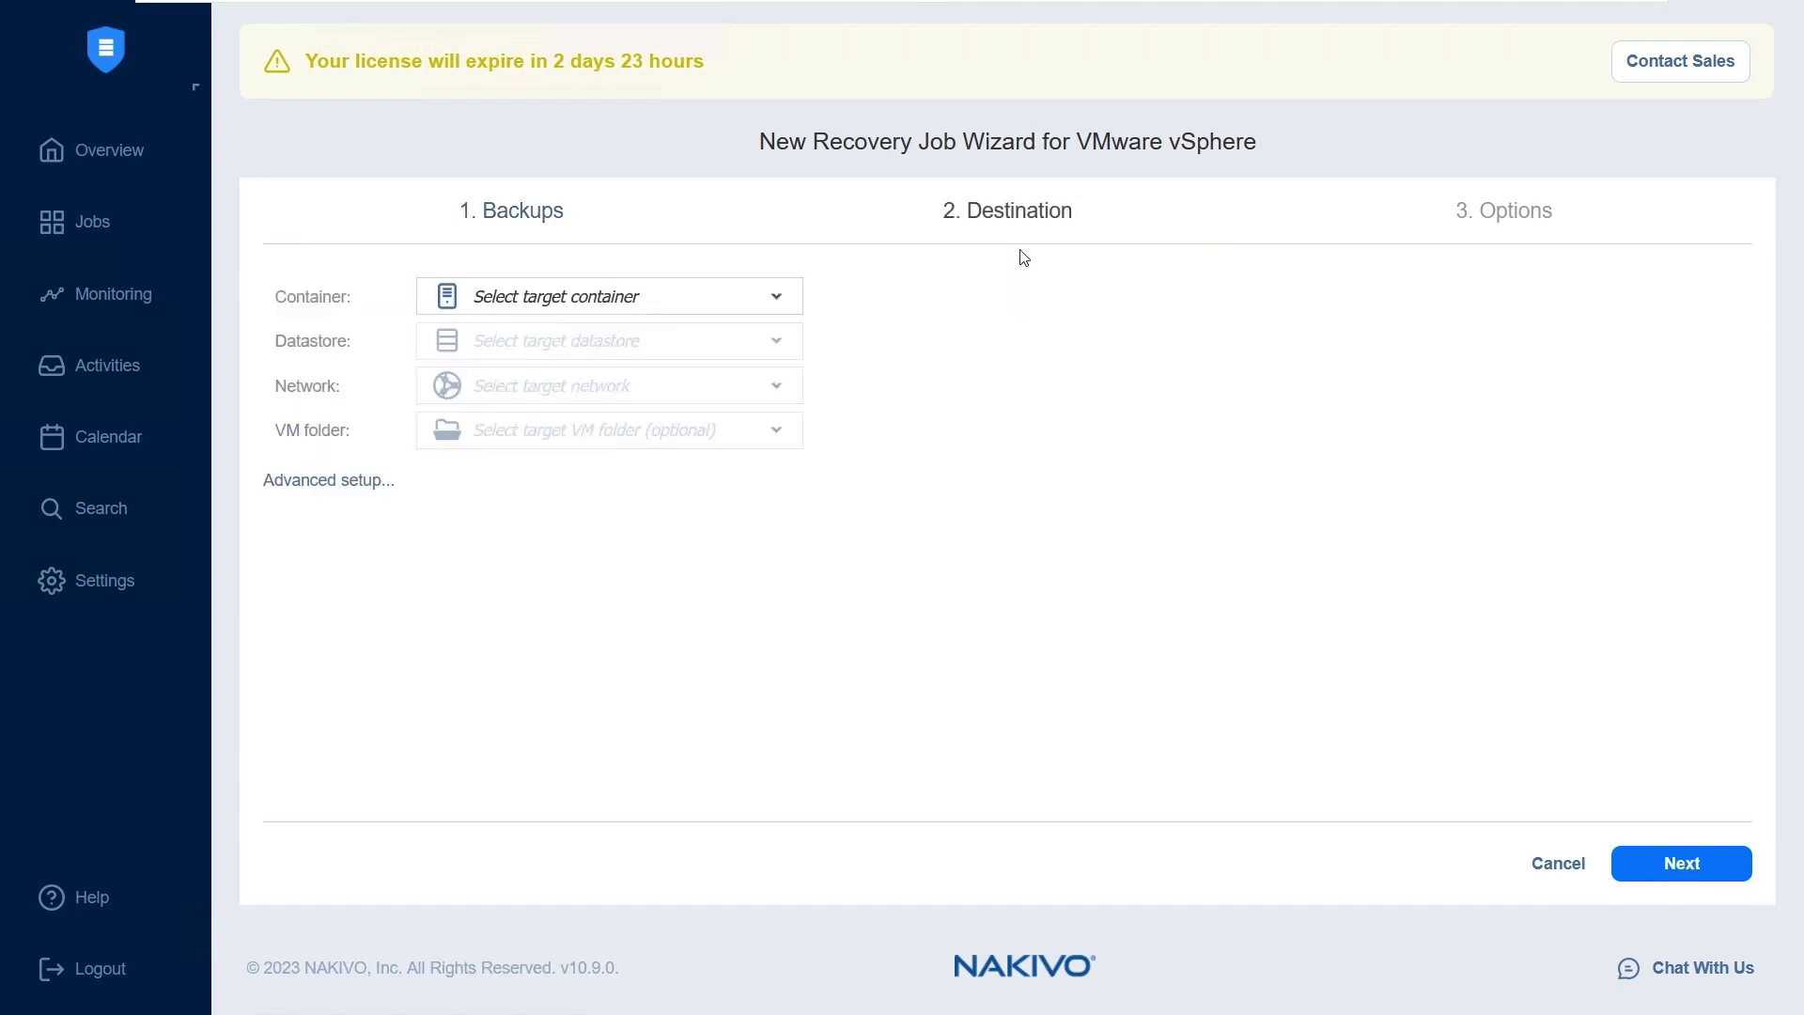
click(698, 299)
click(632, 512)
click(619, 344)
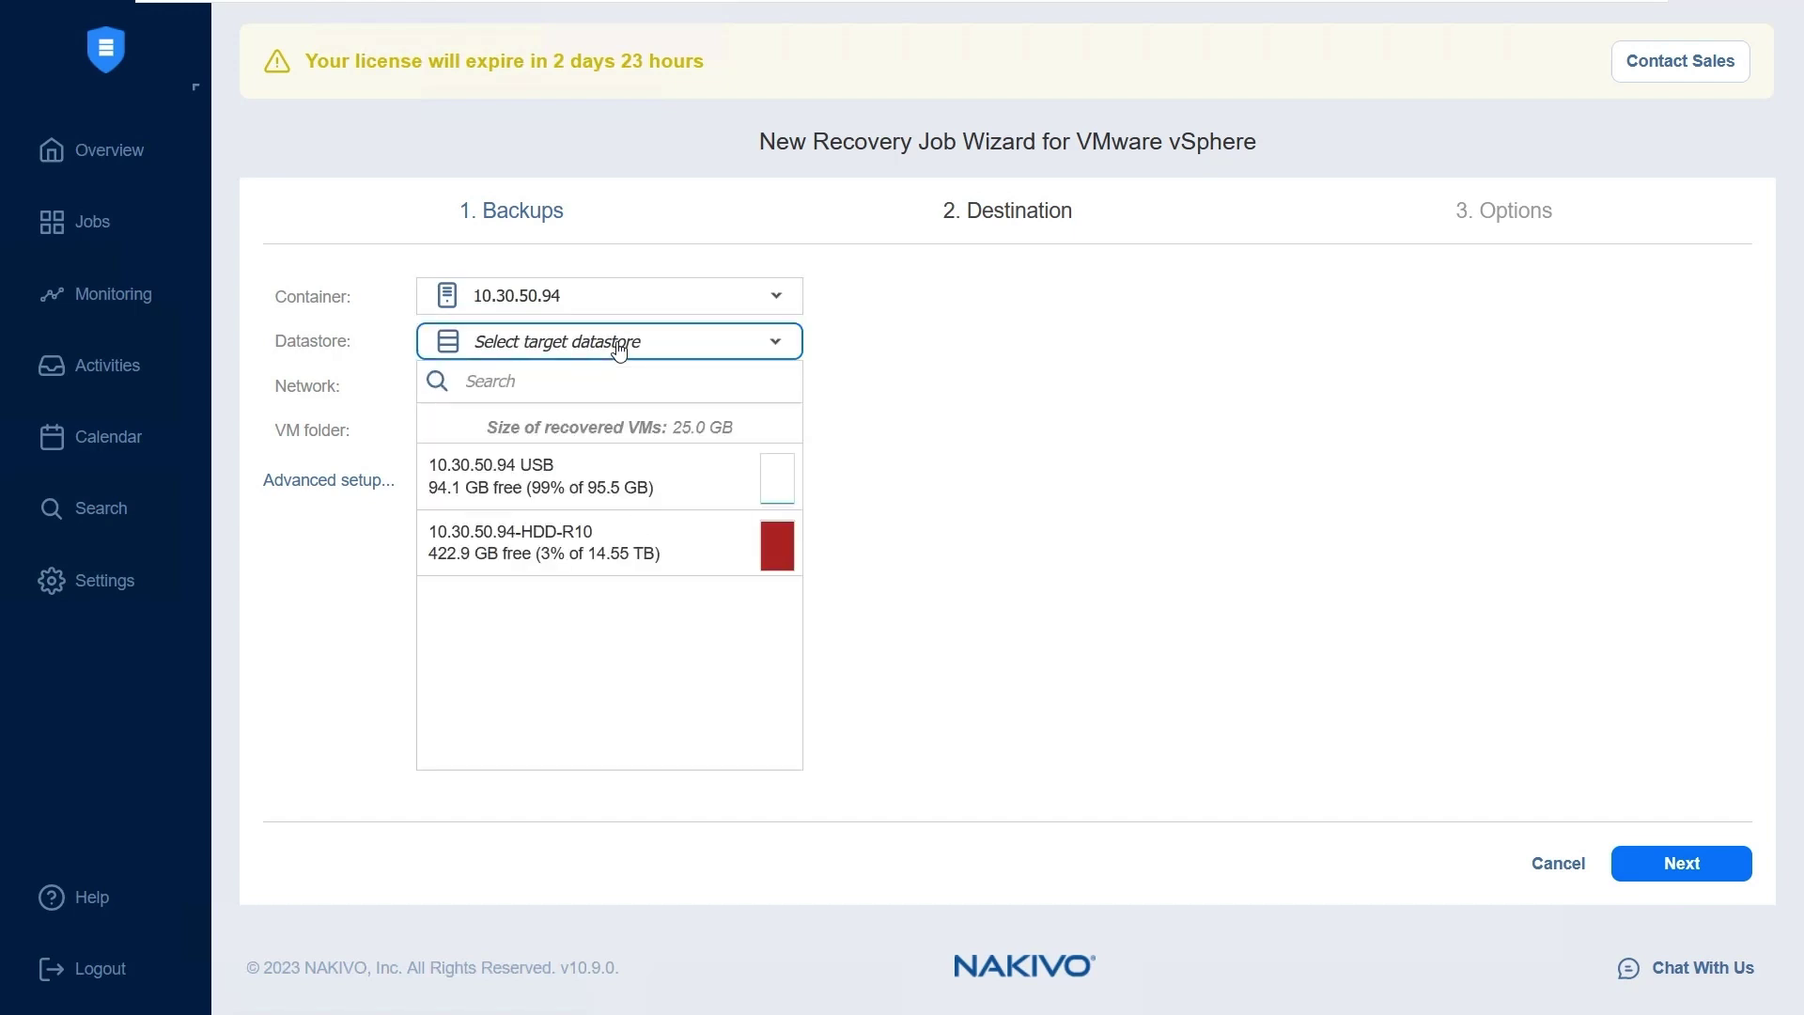
click(606, 542)
click(592, 393)
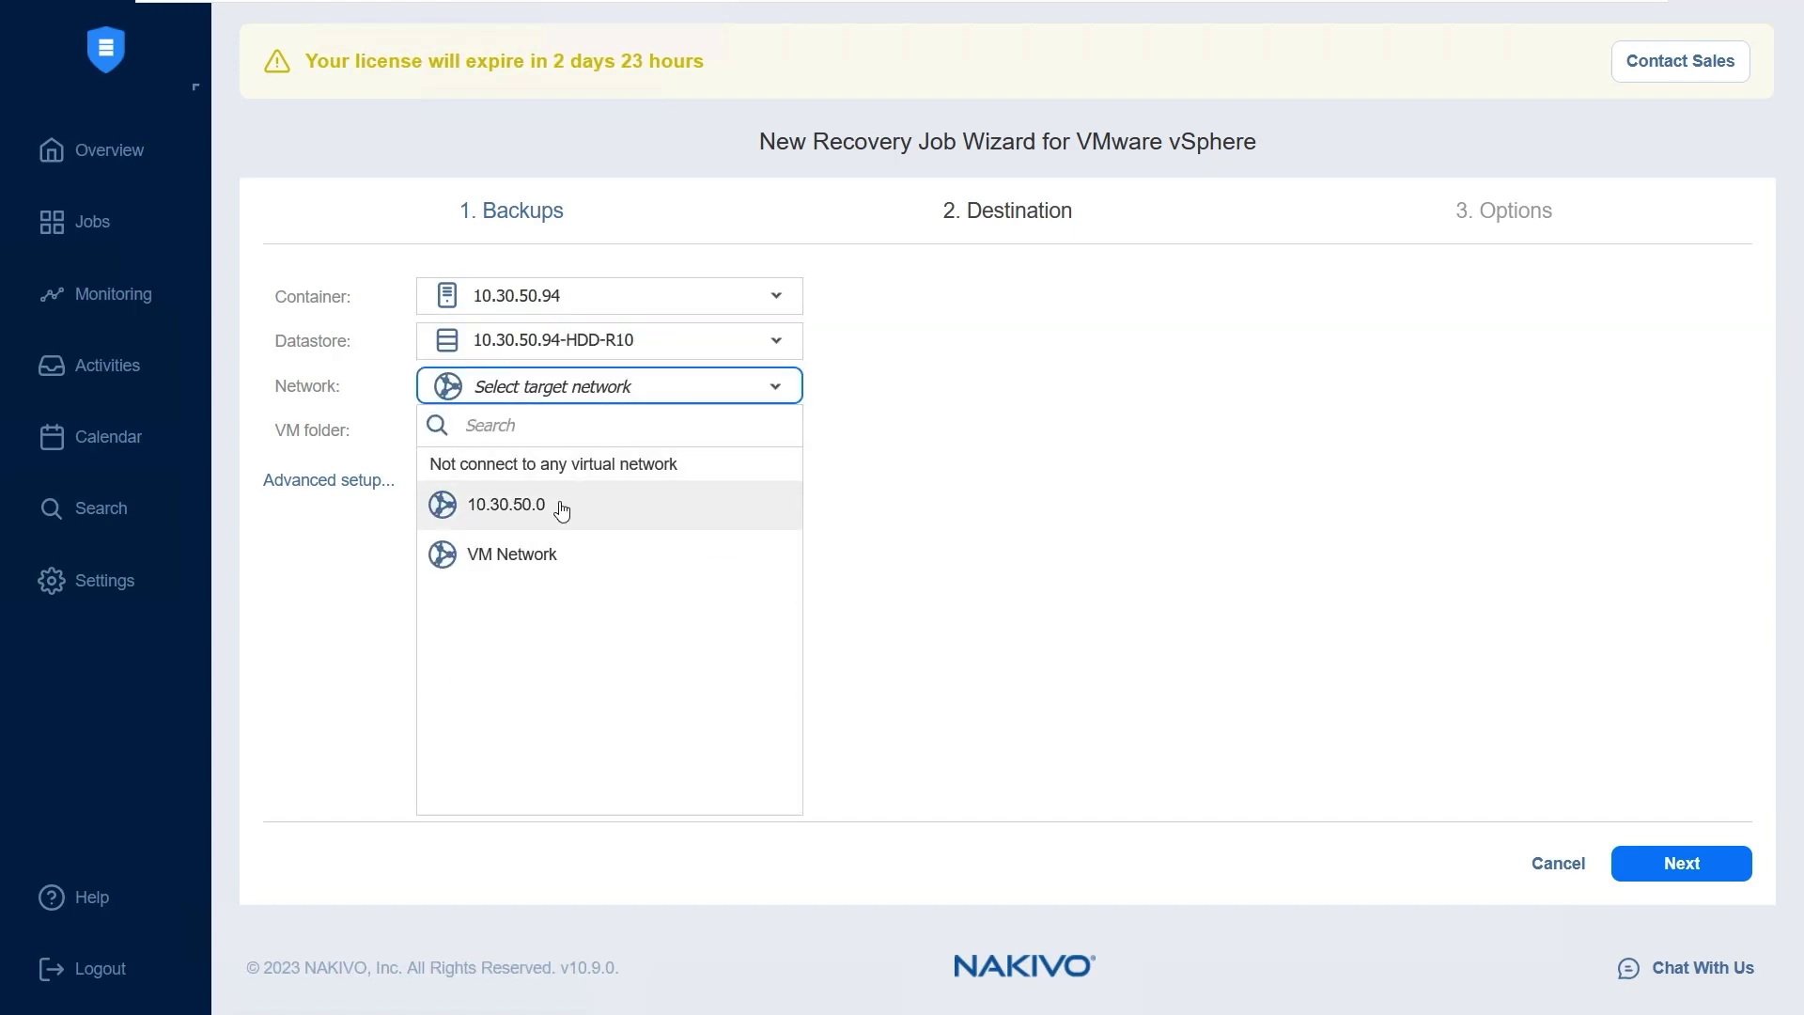
click(560, 505)
click(1639, 851)
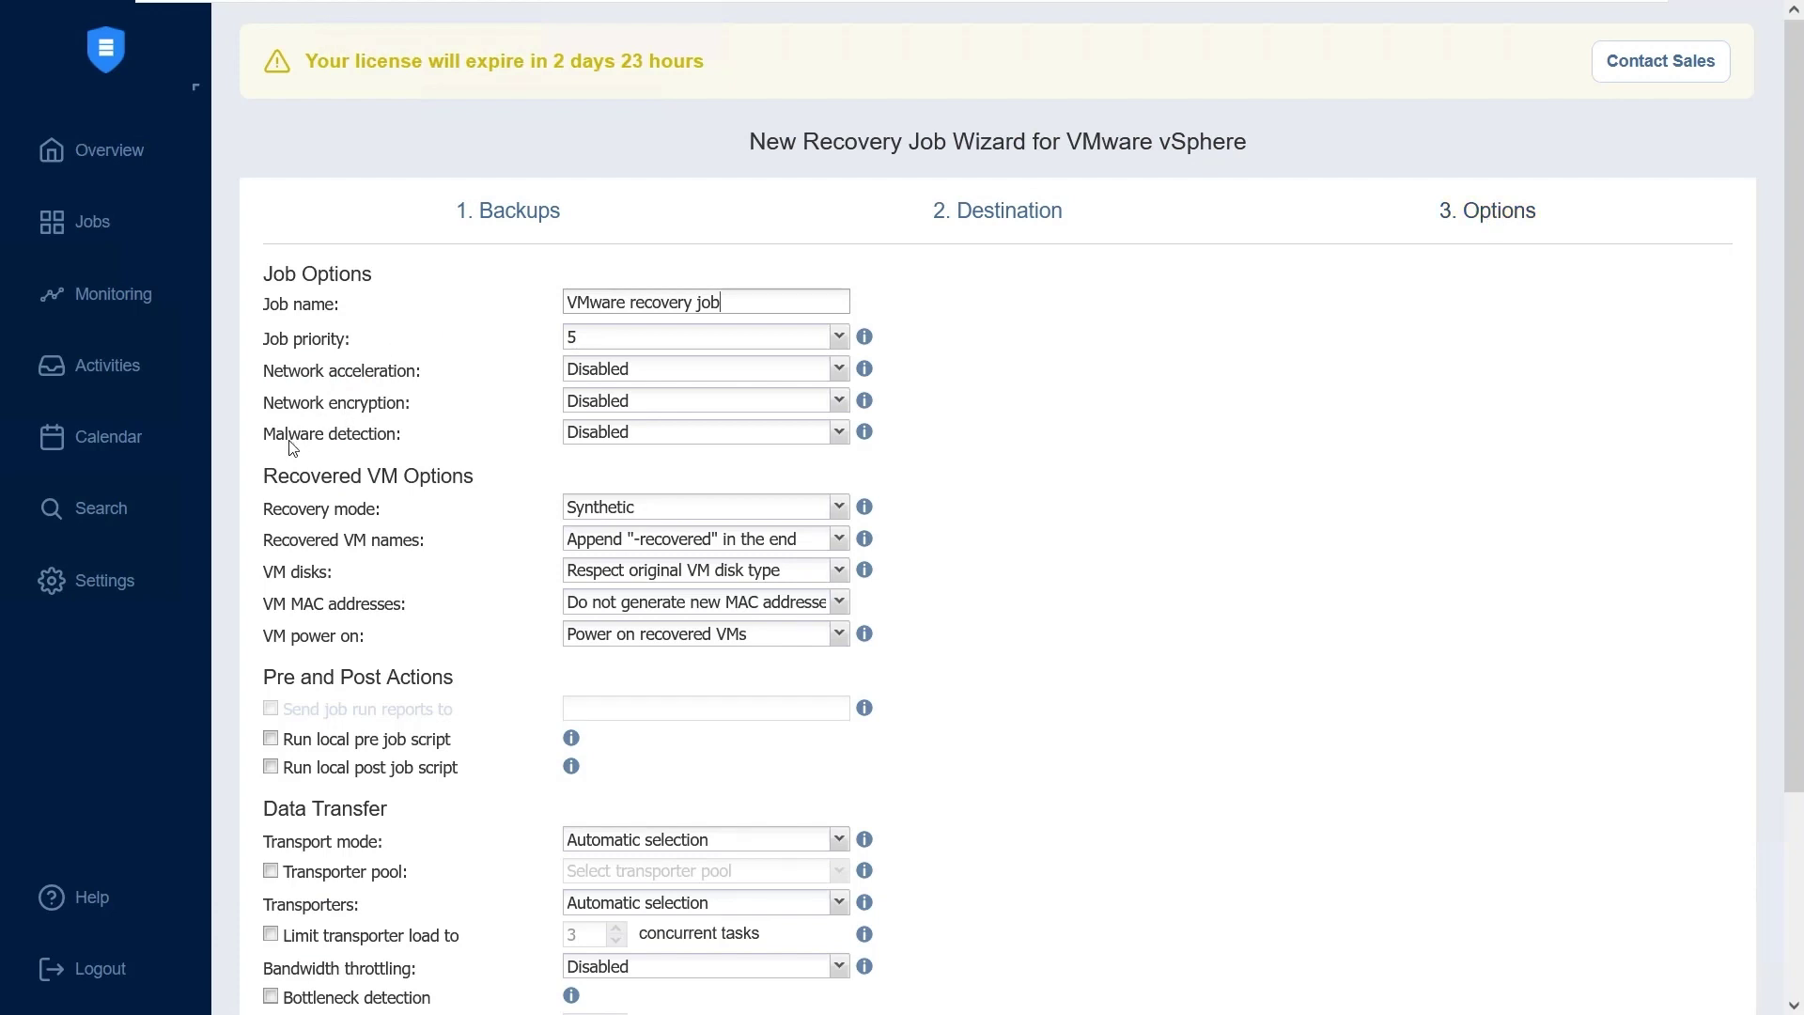
Enable malware detection using Scan Server with a Quick scan
click(618, 435)
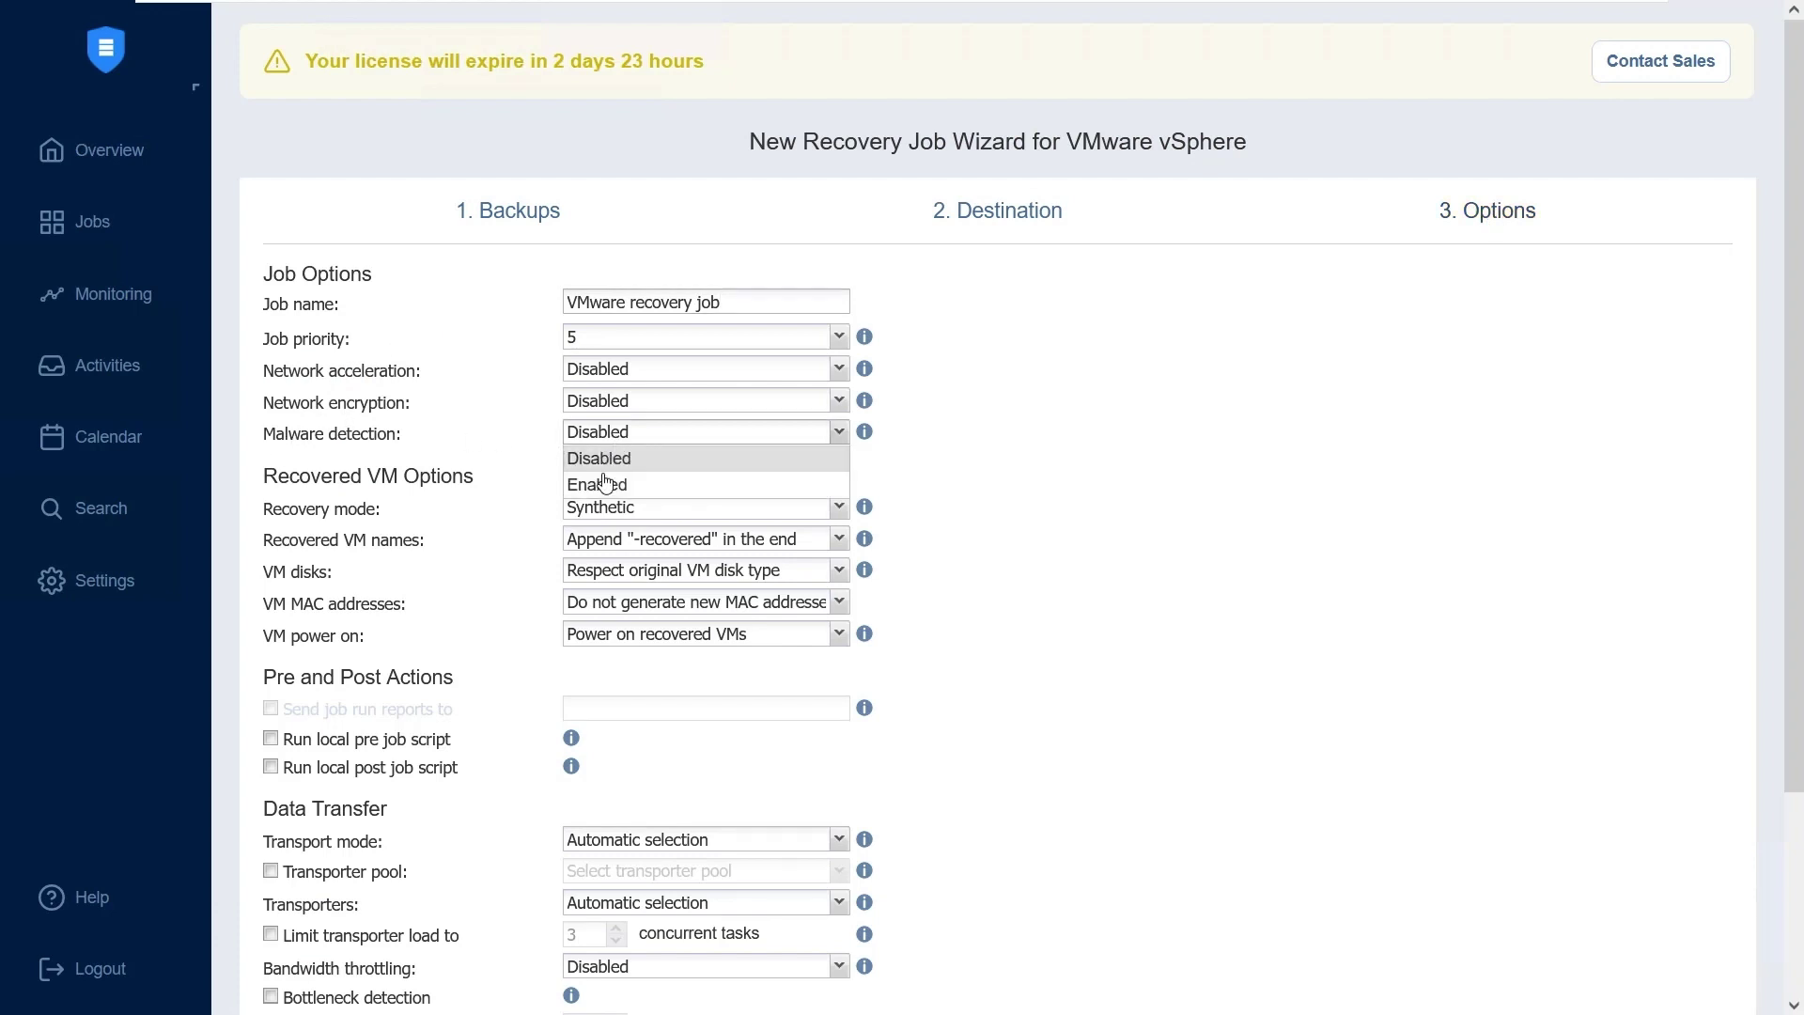
click(602, 484)
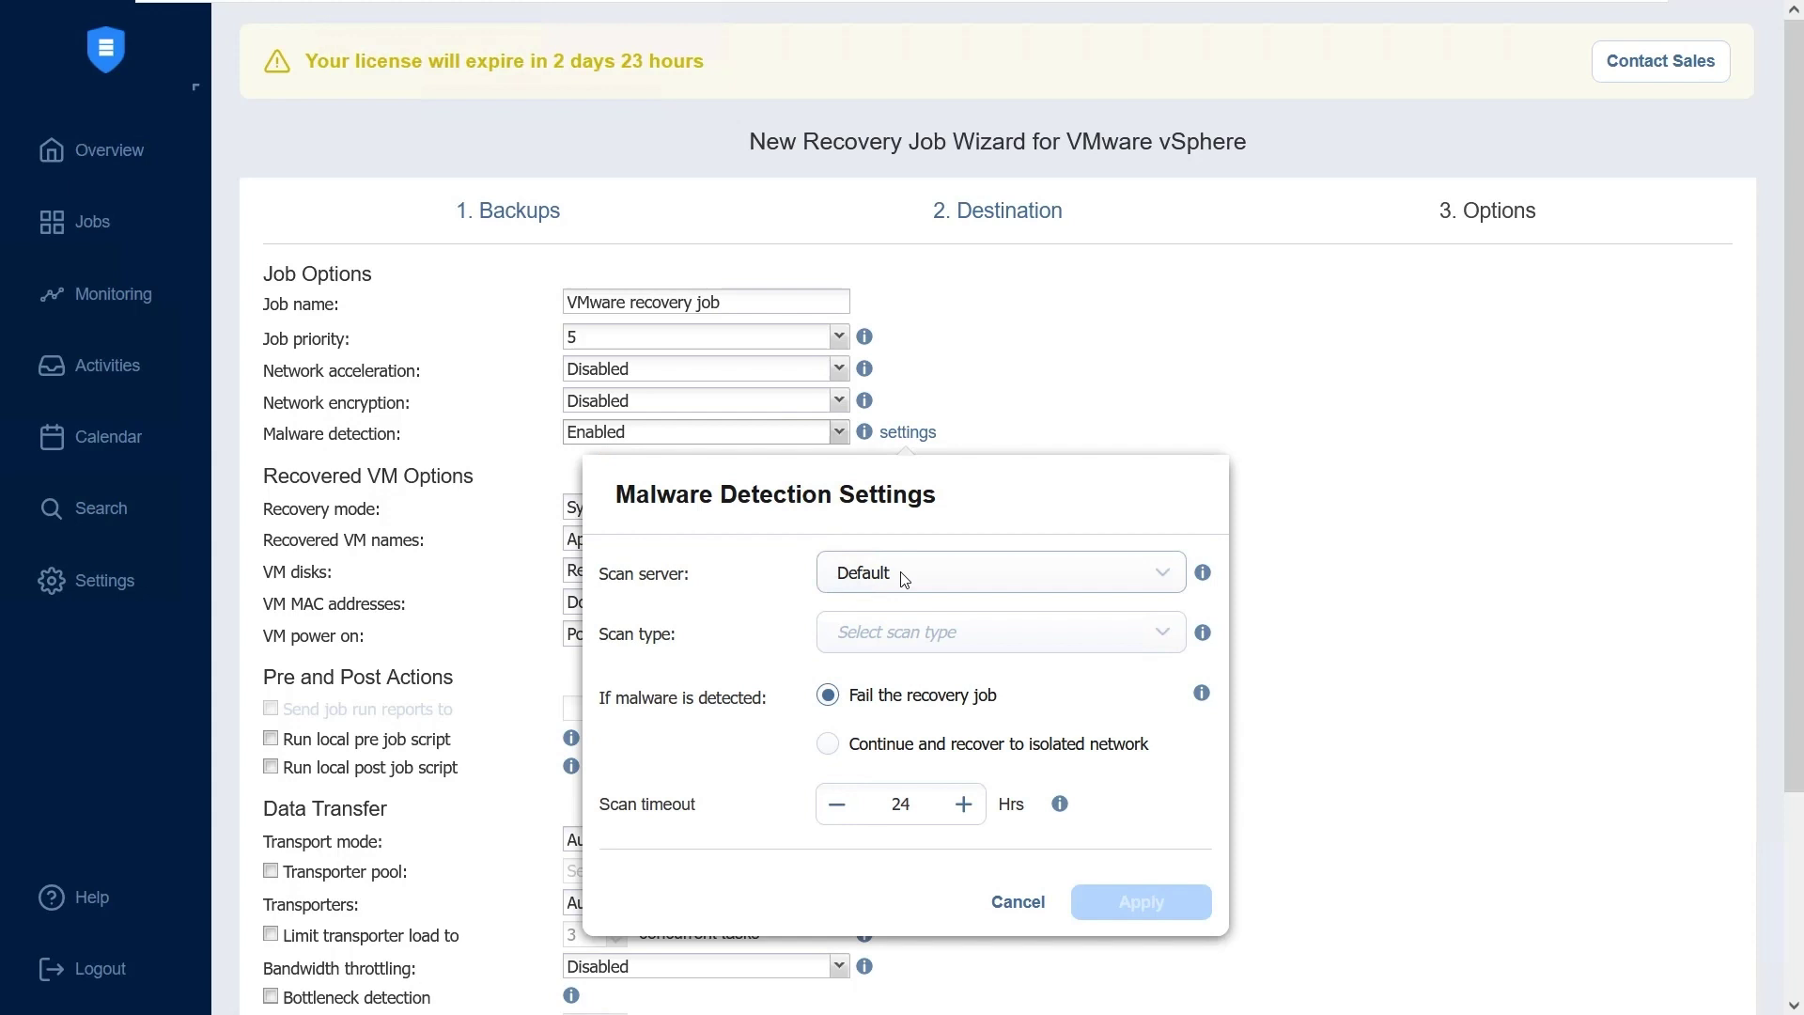
click(959, 576)
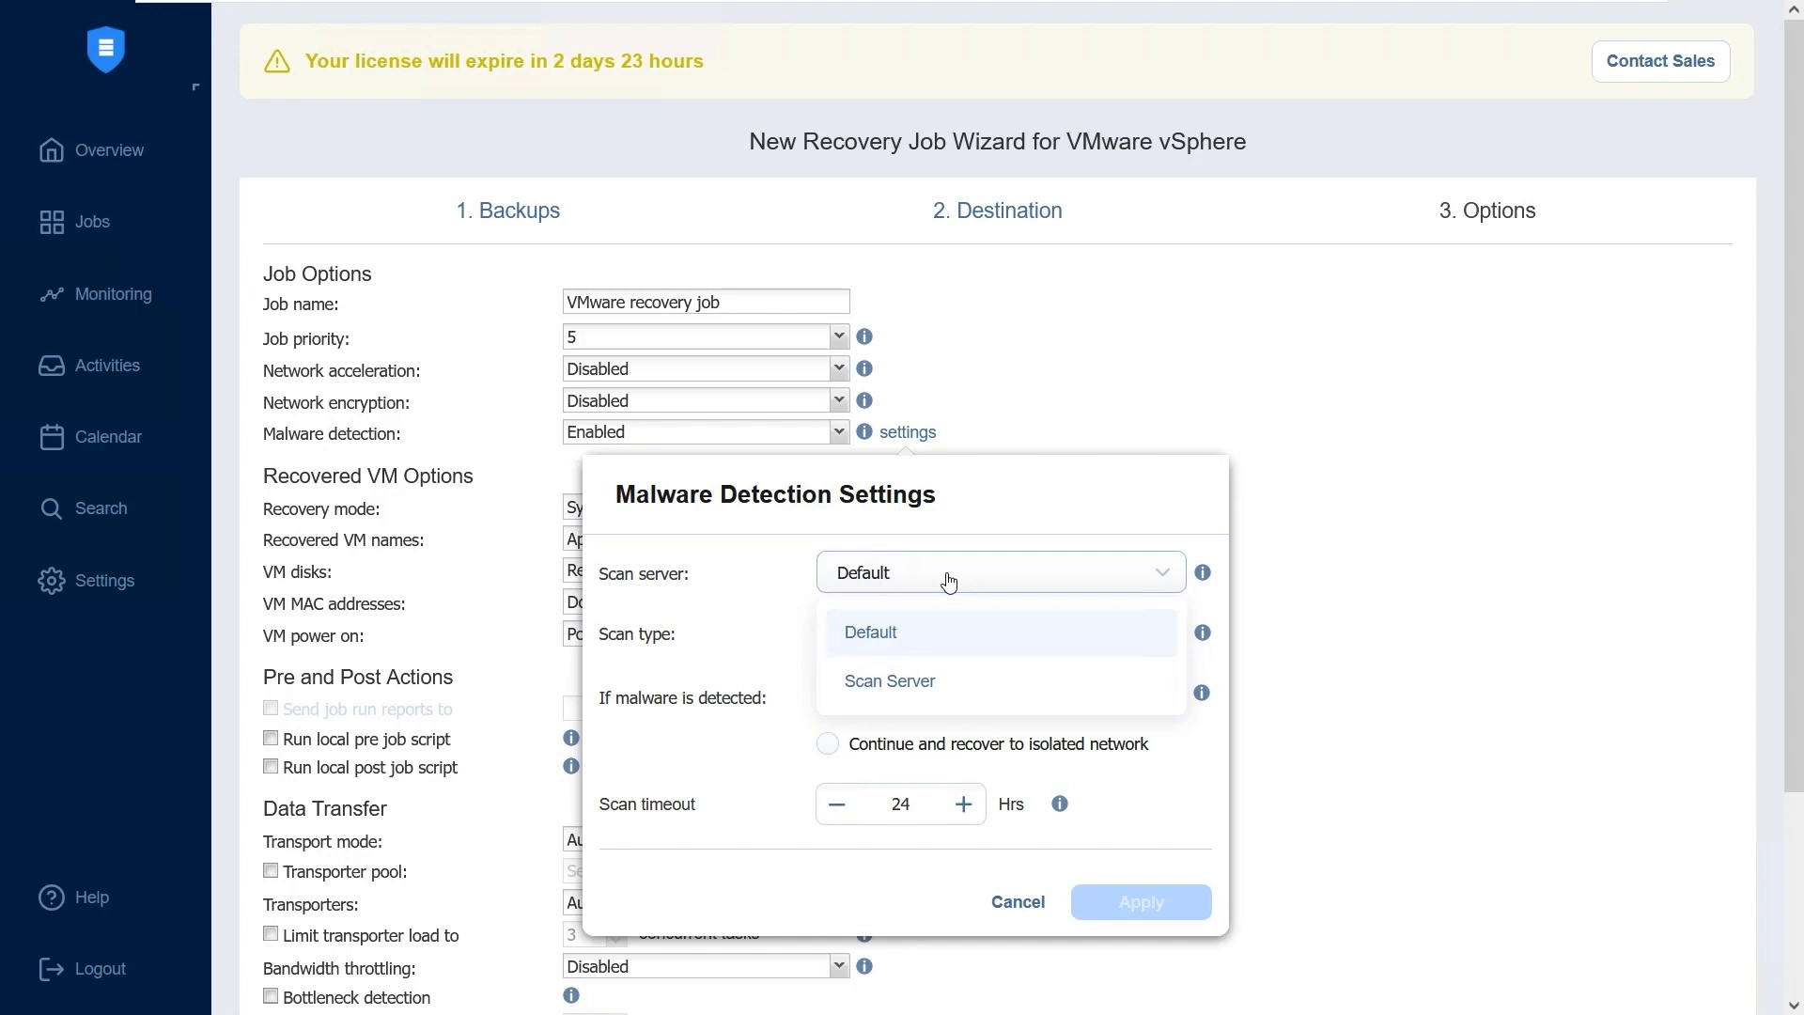
click(896, 683)
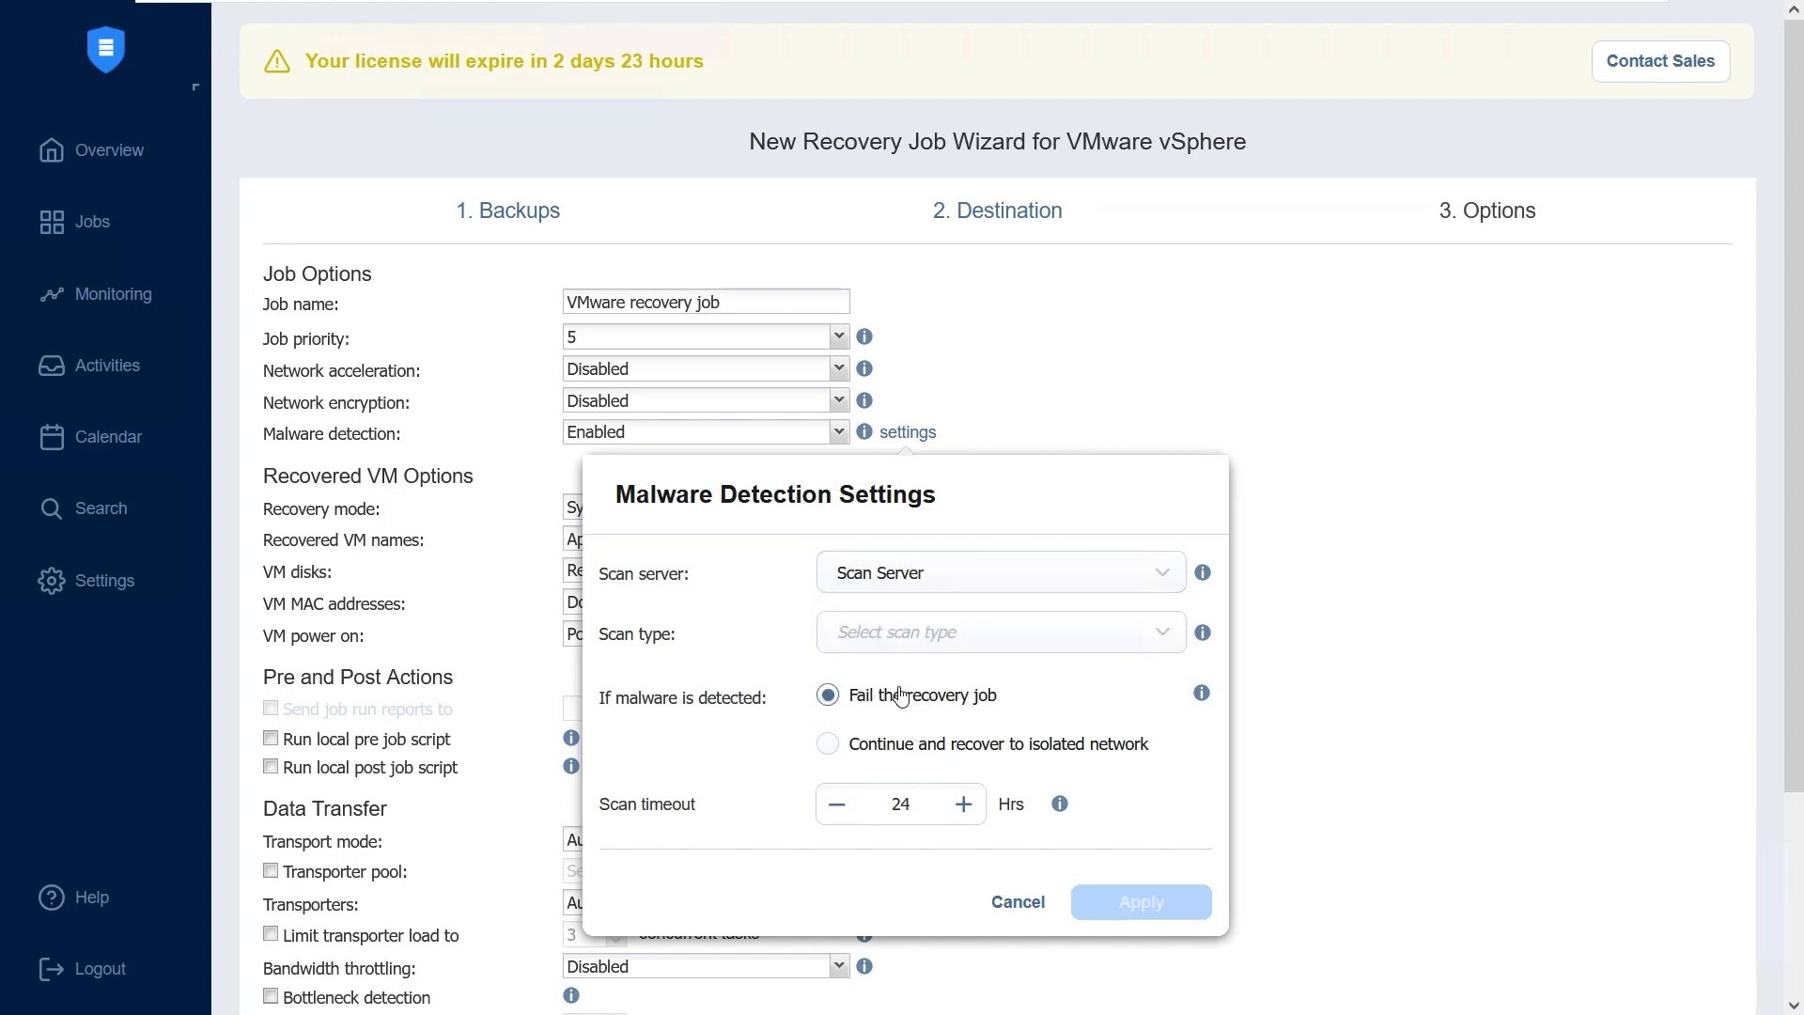
click(897, 648)
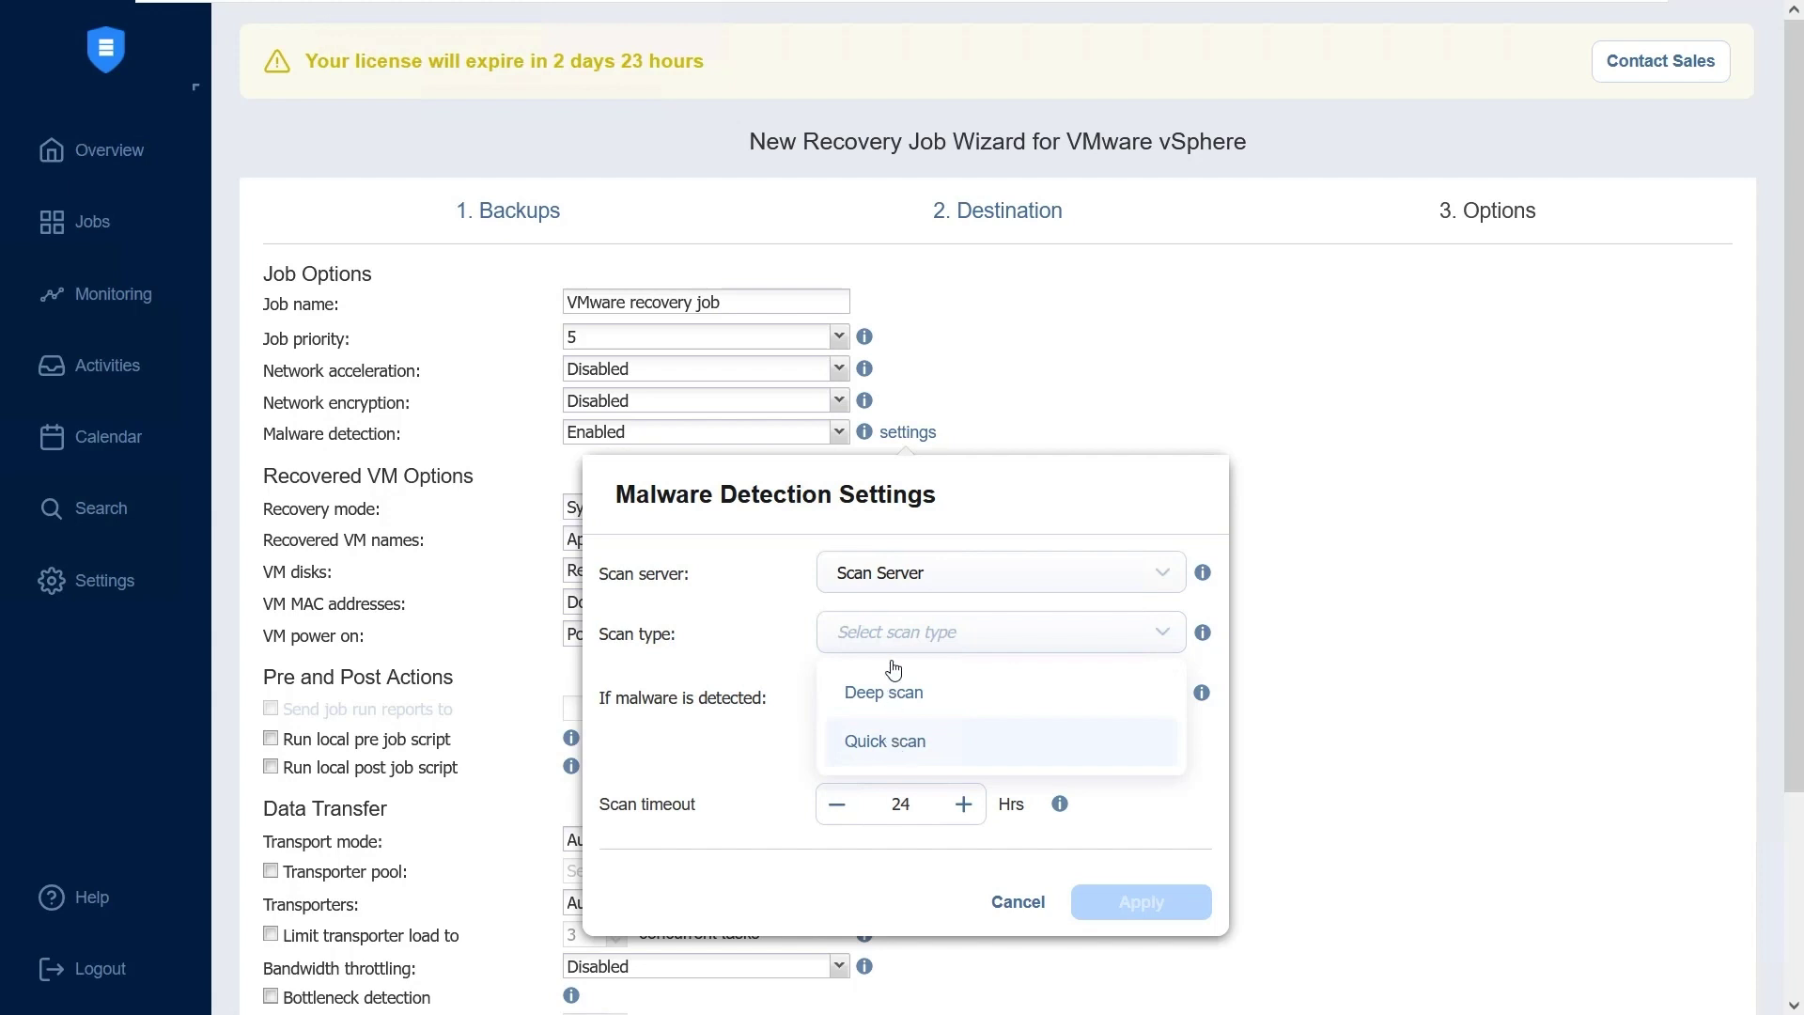
click(895, 746)
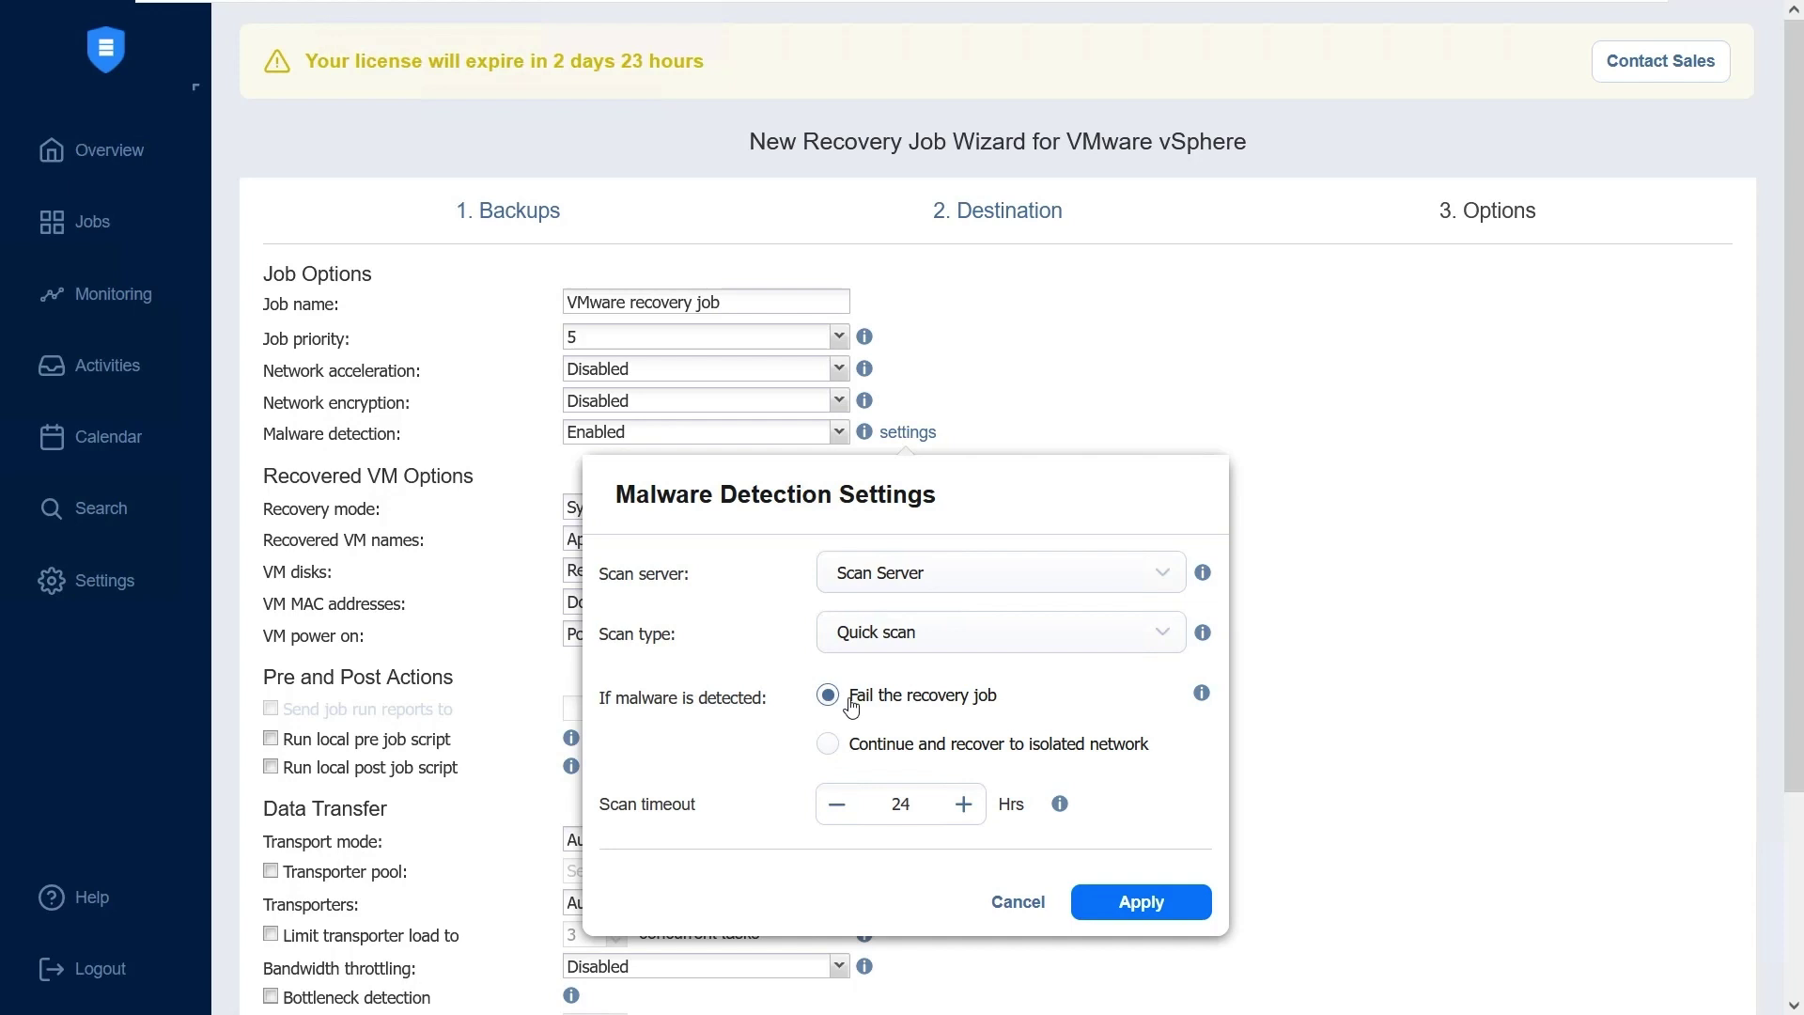
Apply the malware settings, then save the recovery job and run it for all VMs
click(1141, 904)
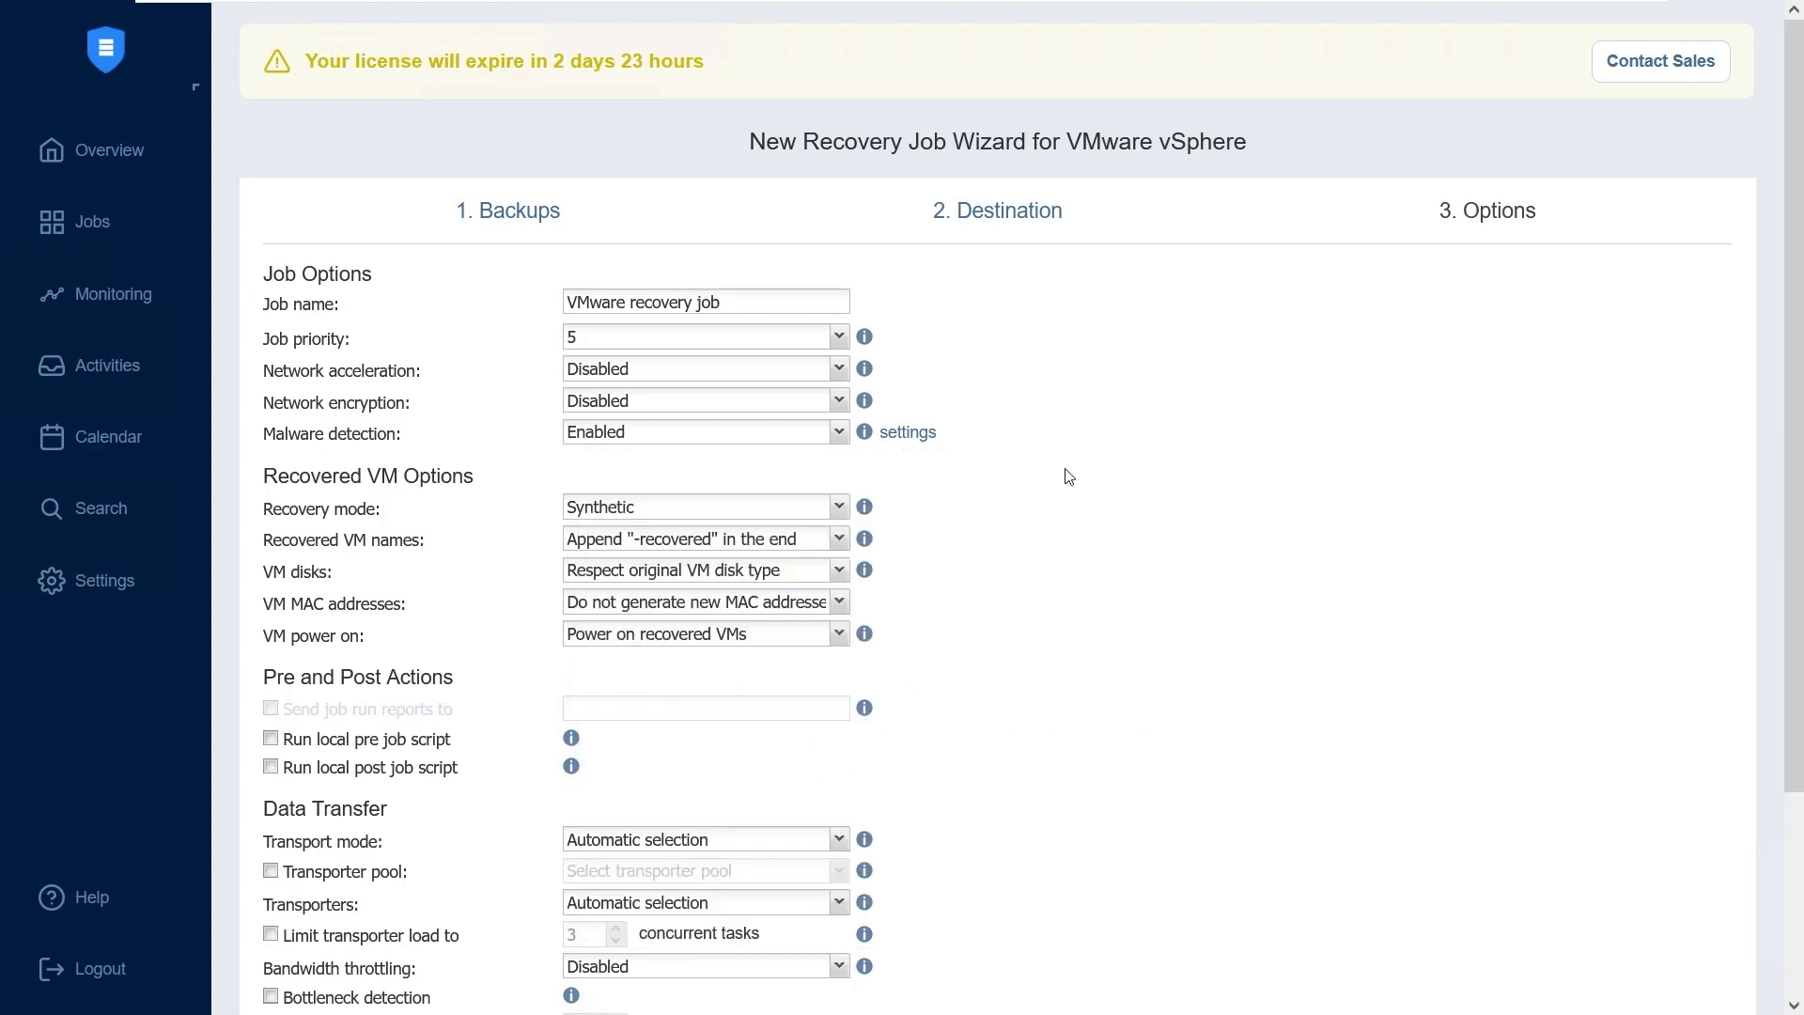
scroll(1522, 601, down, 3)
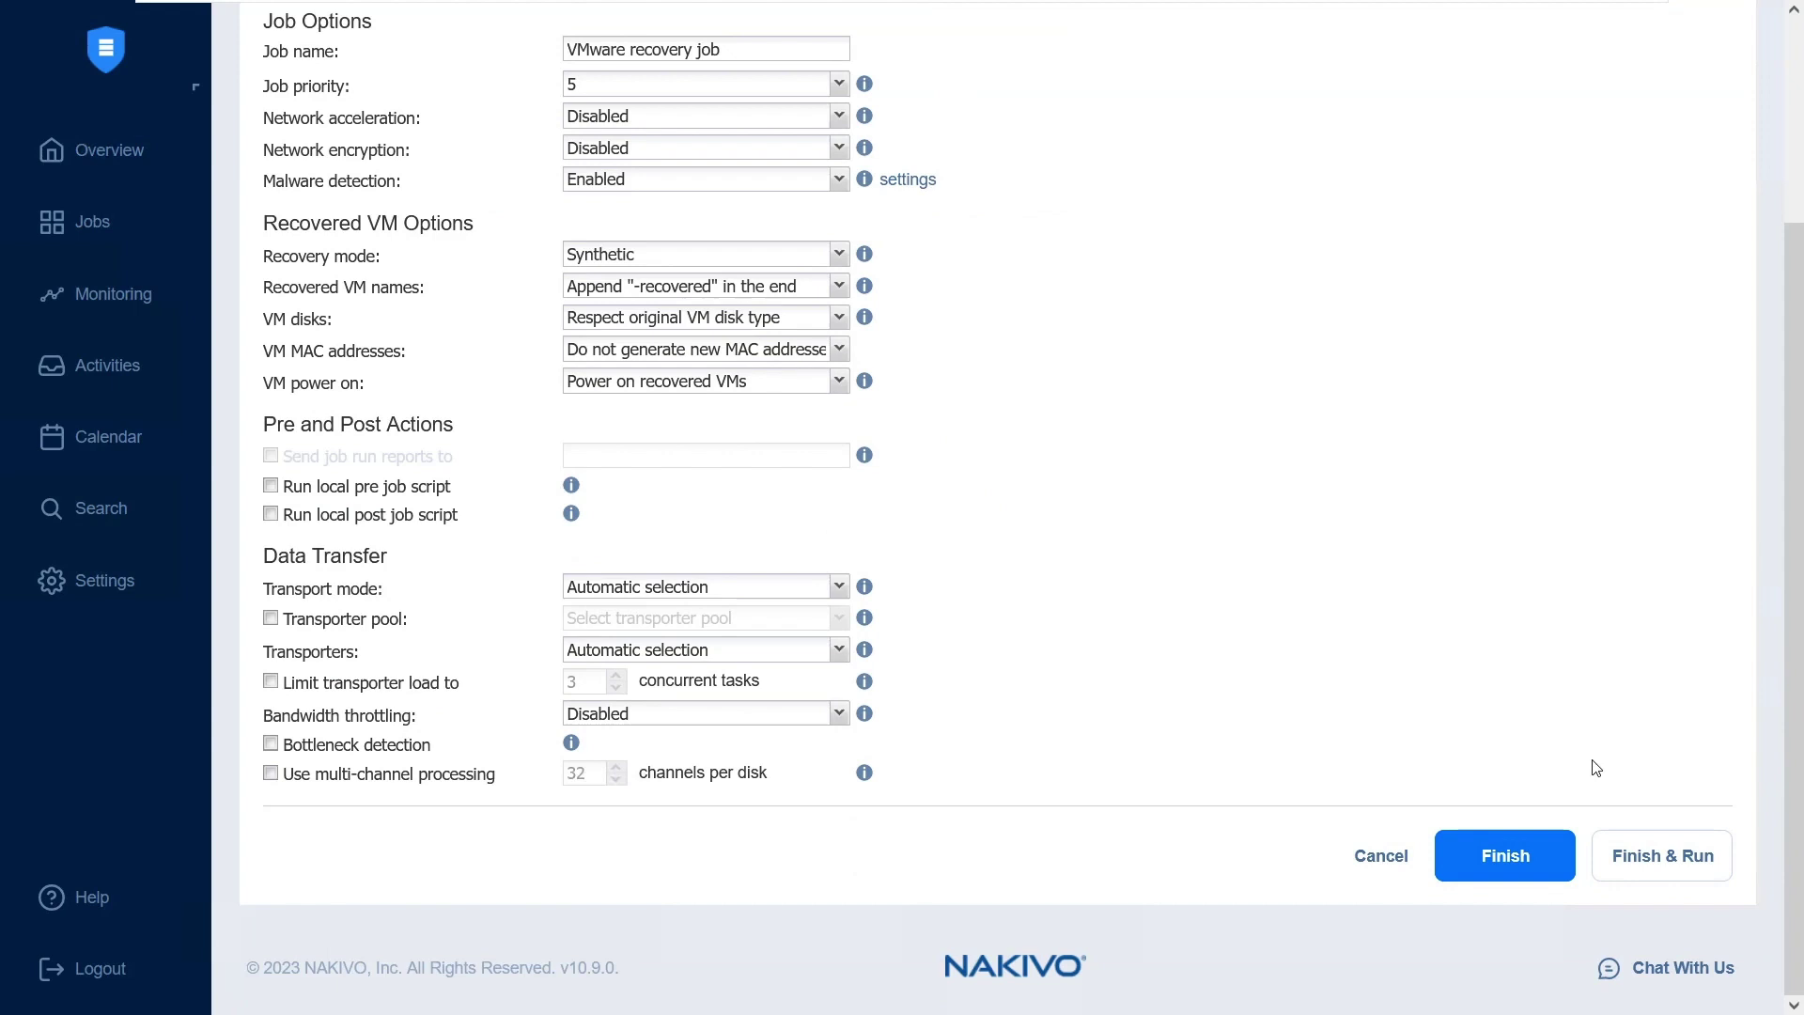
click(1641, 873)
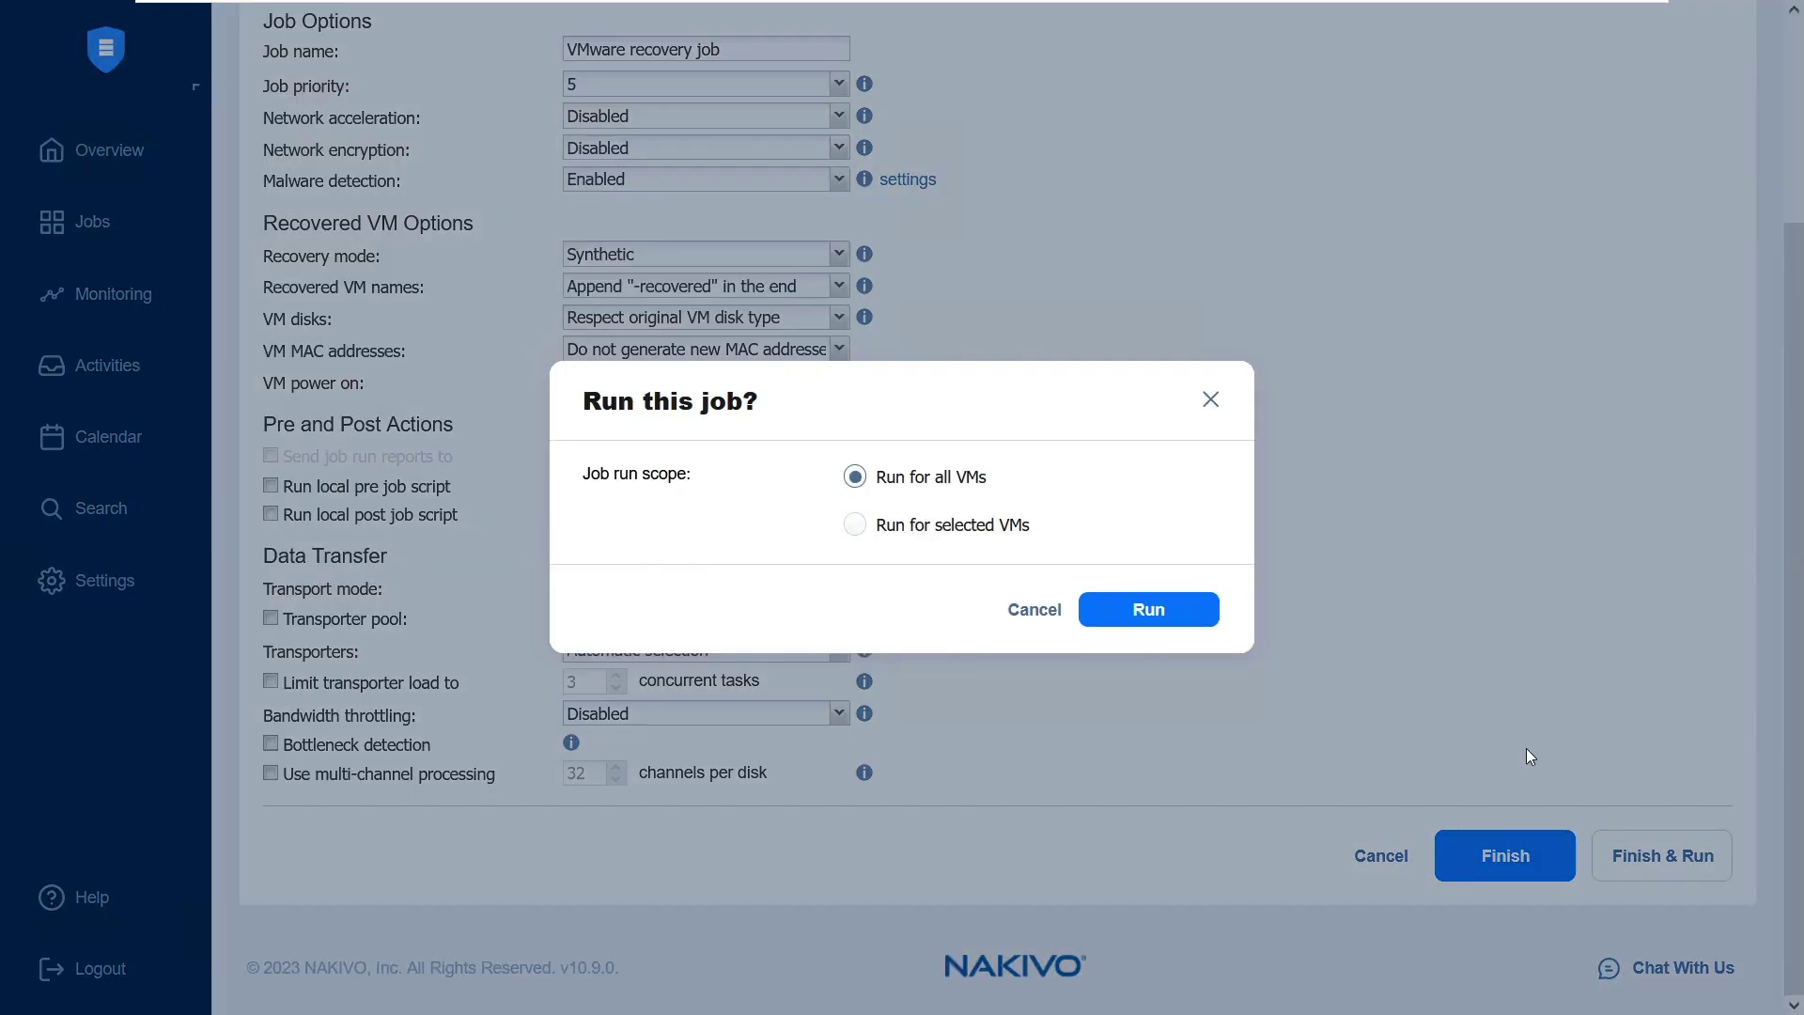
click(1125, 612)
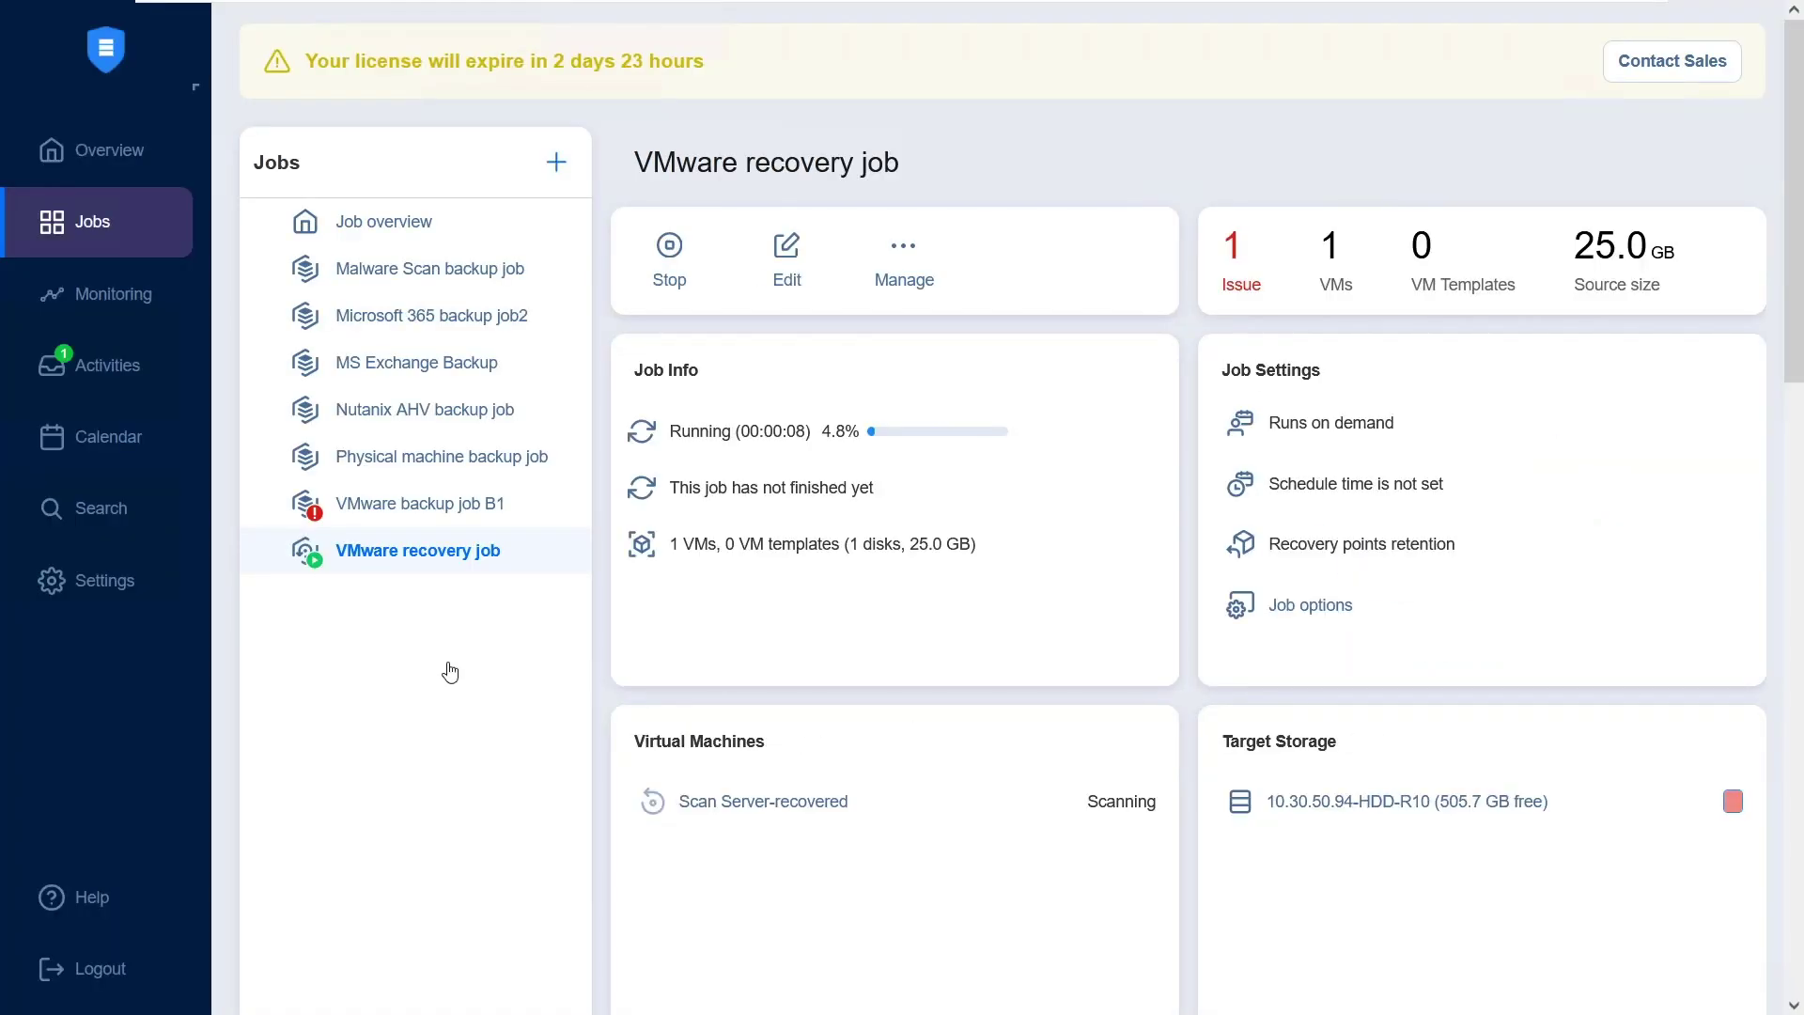
scroll(934, 504, down, 5)
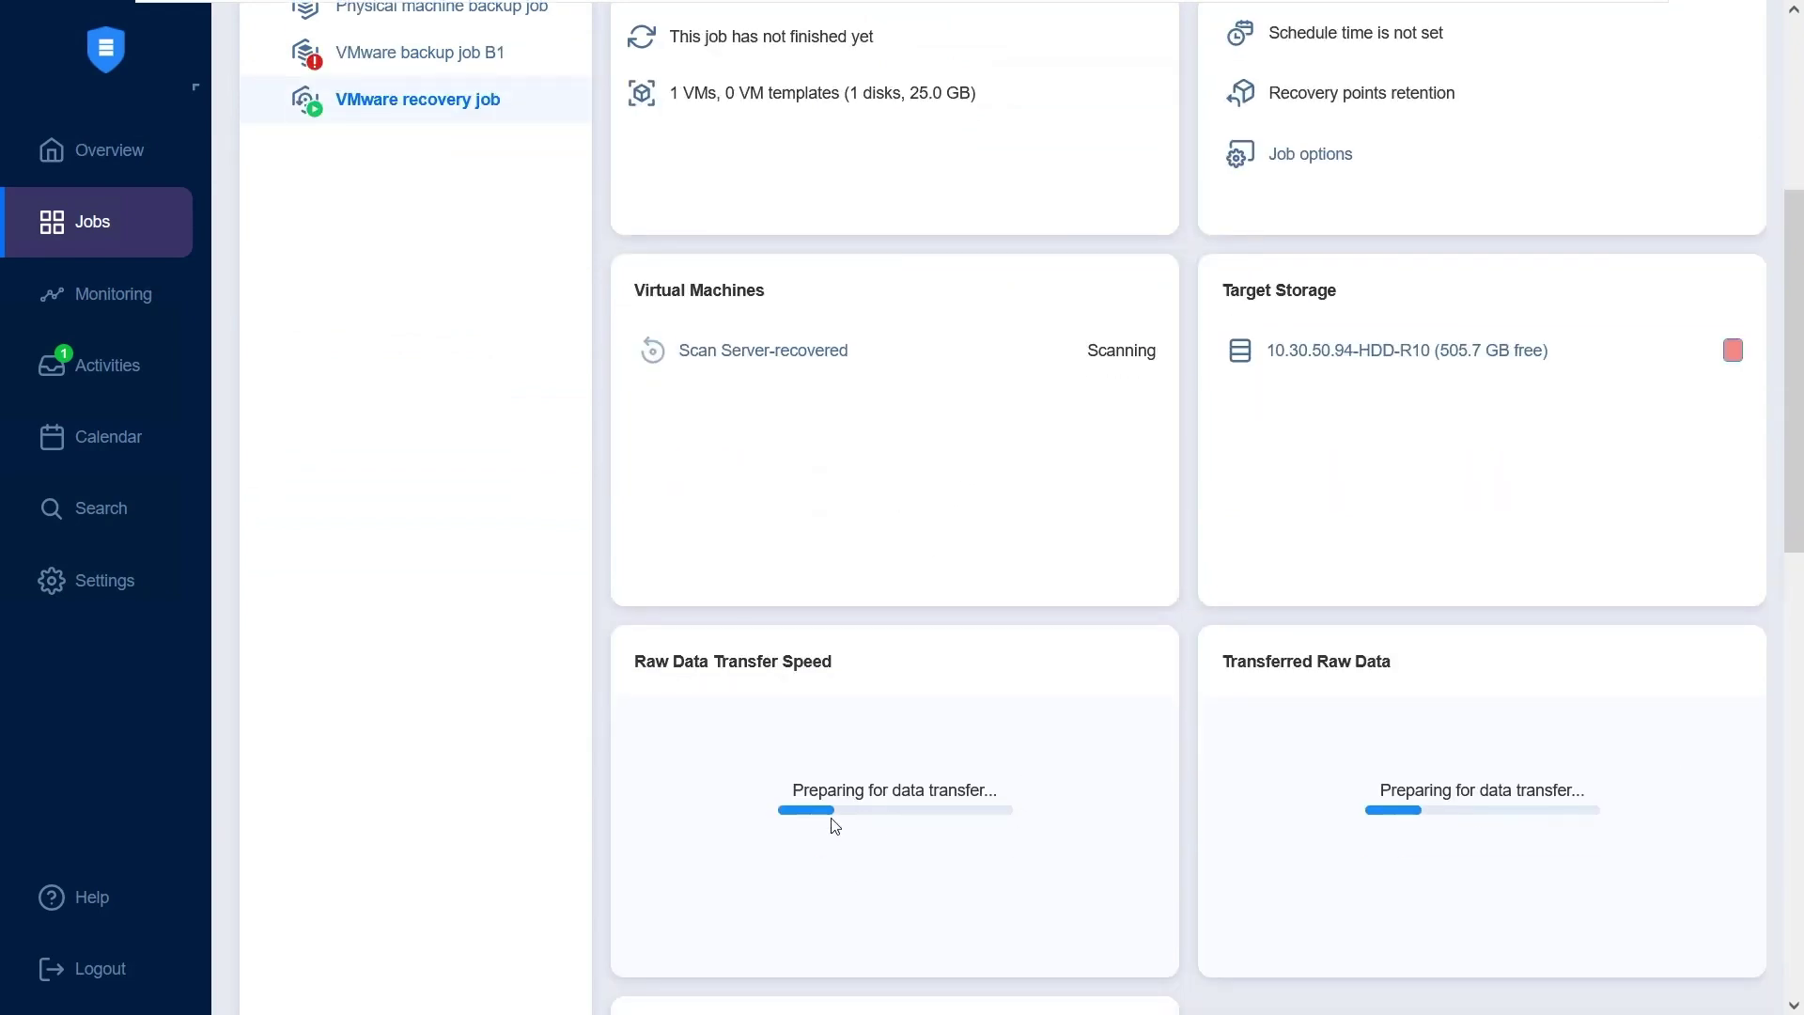
scroll(1172, 854, down, 8)
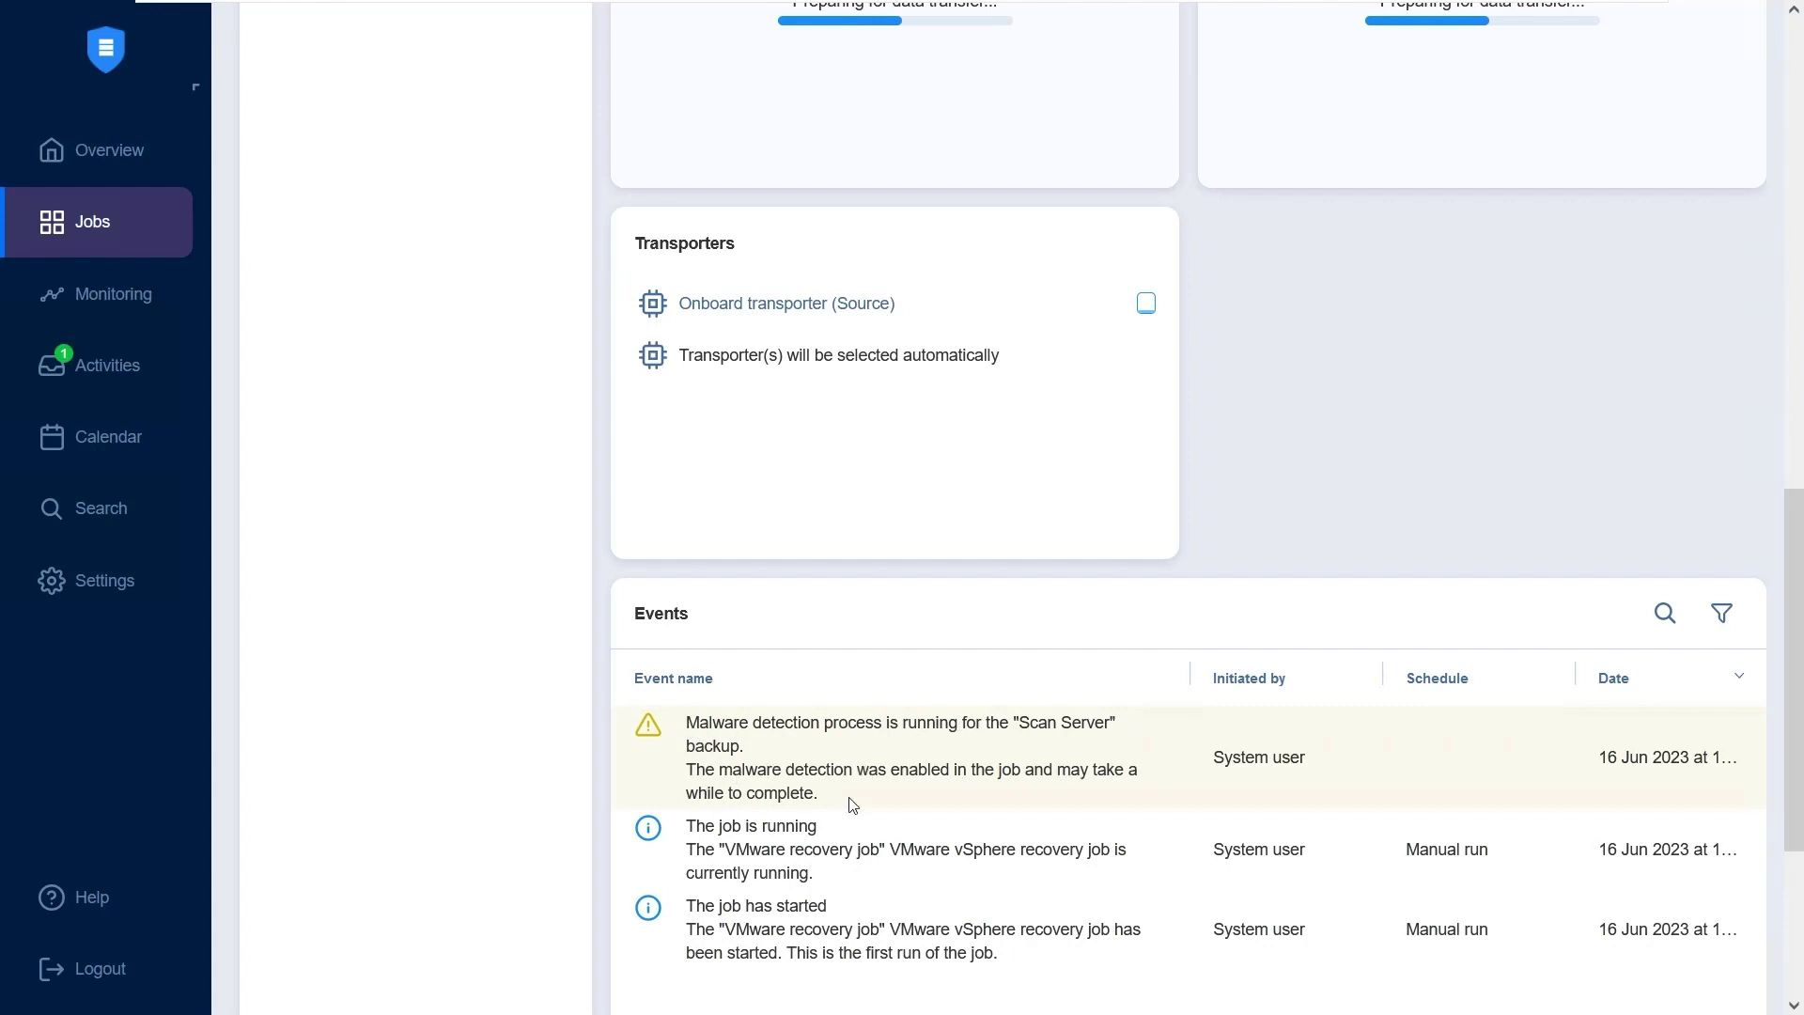
scroll(1189, 508, up, 7)
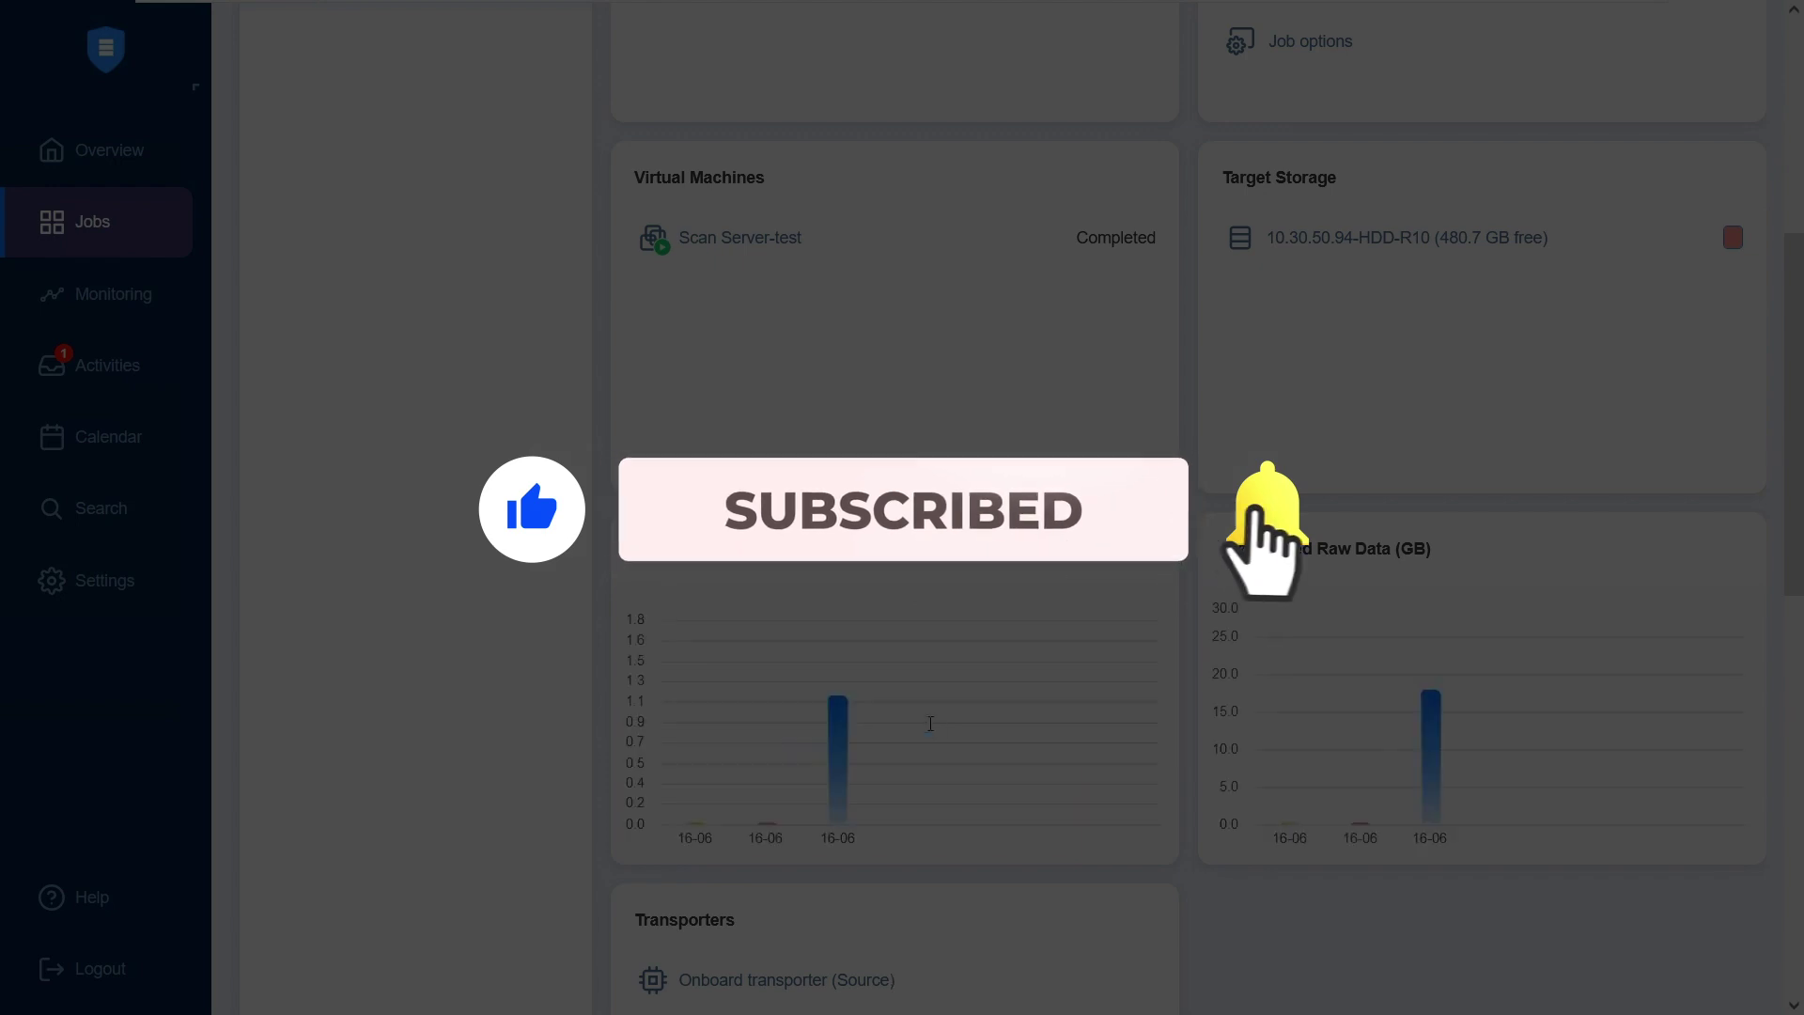
Scroll down to the Events panel to read the no-malware-detected result
scroll(1272, 242, down, 9)
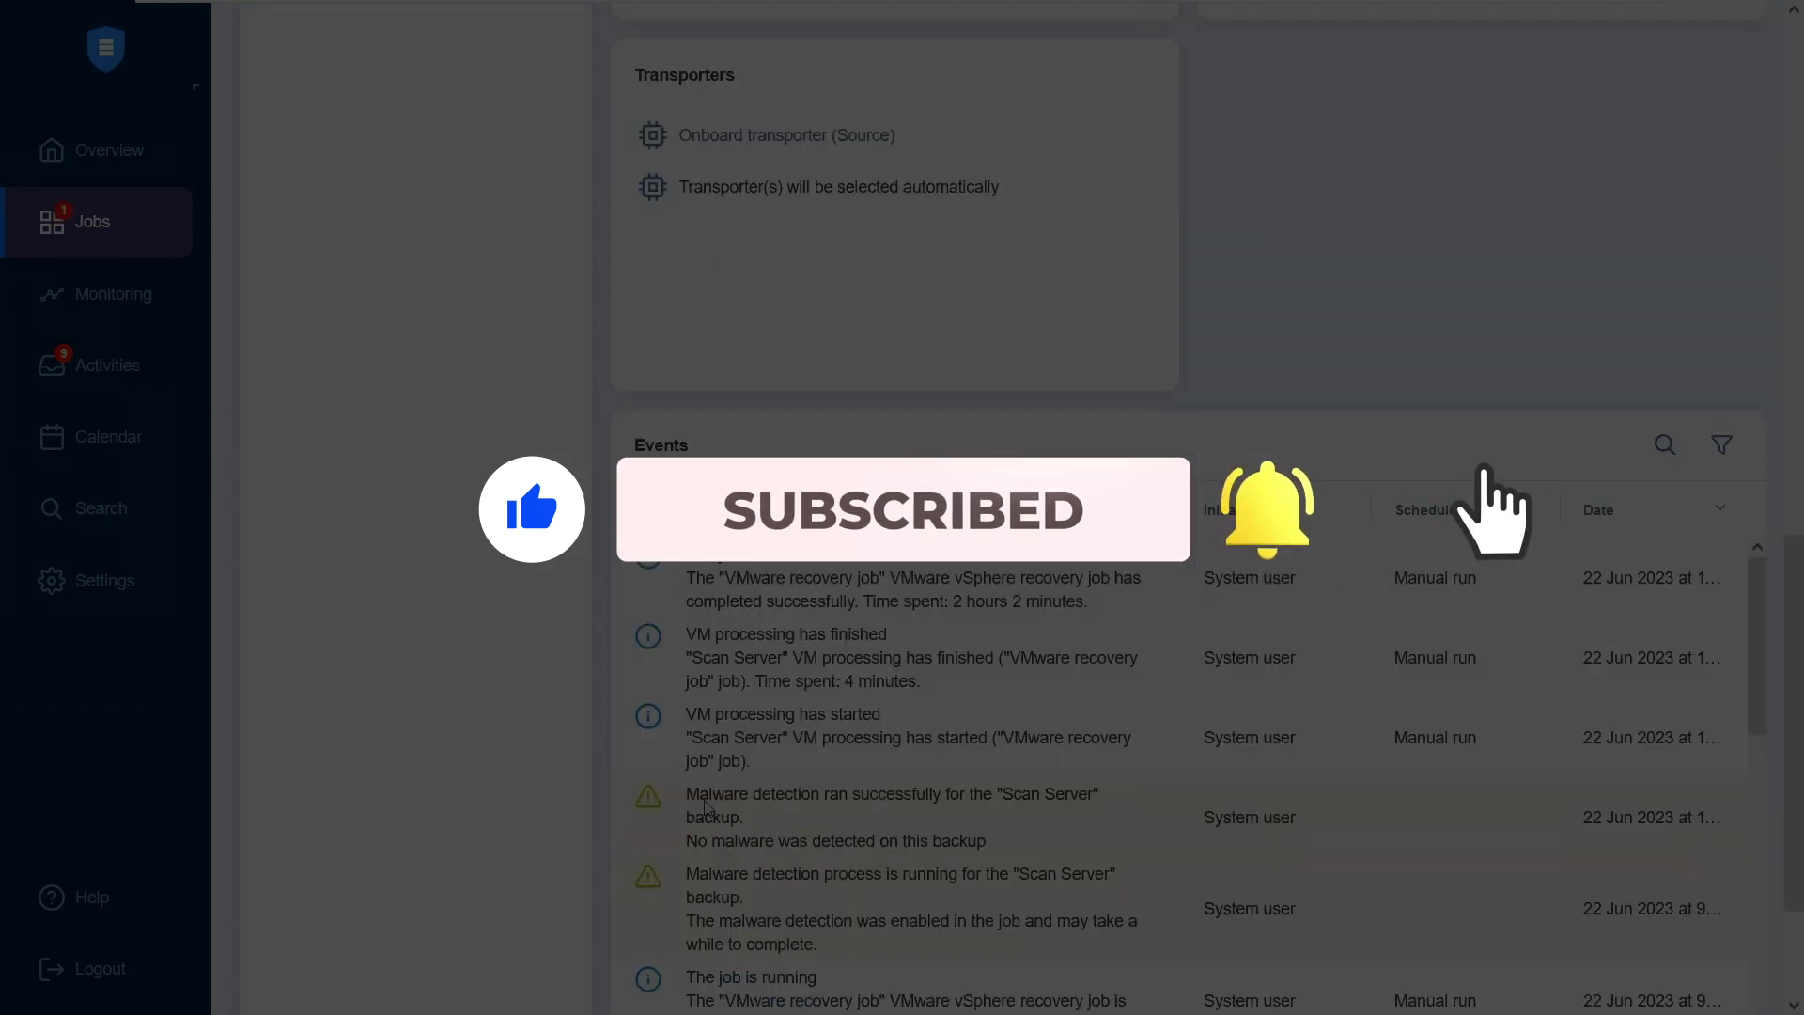